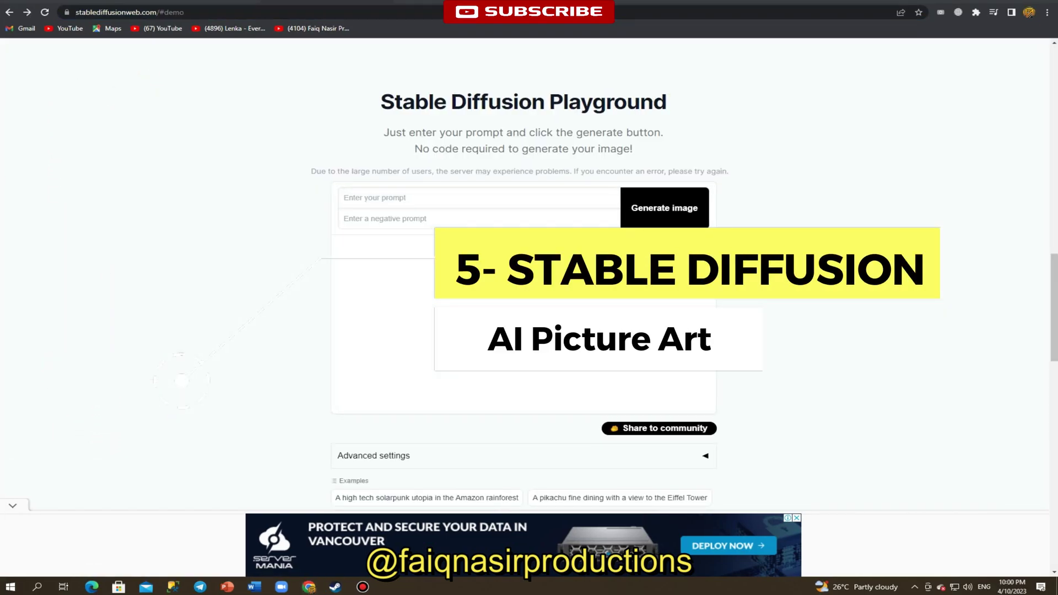
# Step: Generate images from the prompt 'pakistani hitman' with 'fat' as the negative prompt
pyautogui.click(345, 198)
pyautogui.write('pakistani')
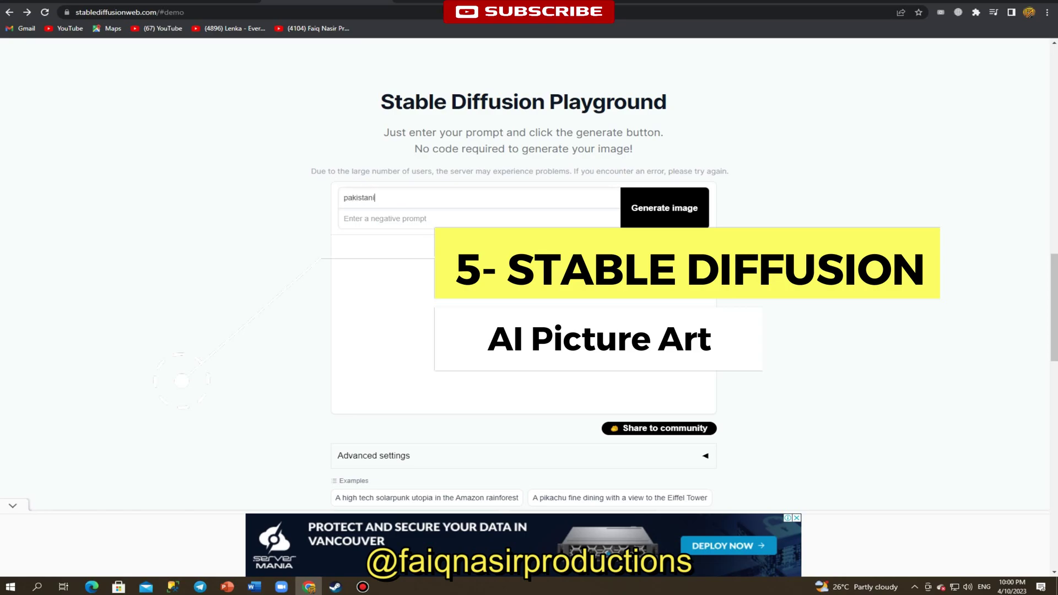
pyautogui.write(' hitman')
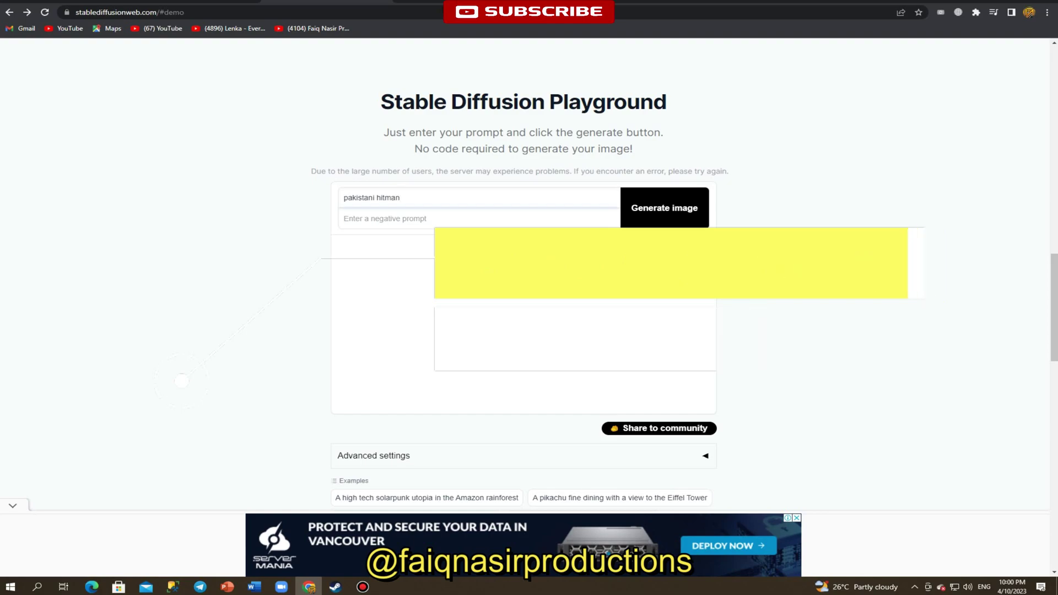
pyautogui.write('fat')
pyautogui.press('Return')
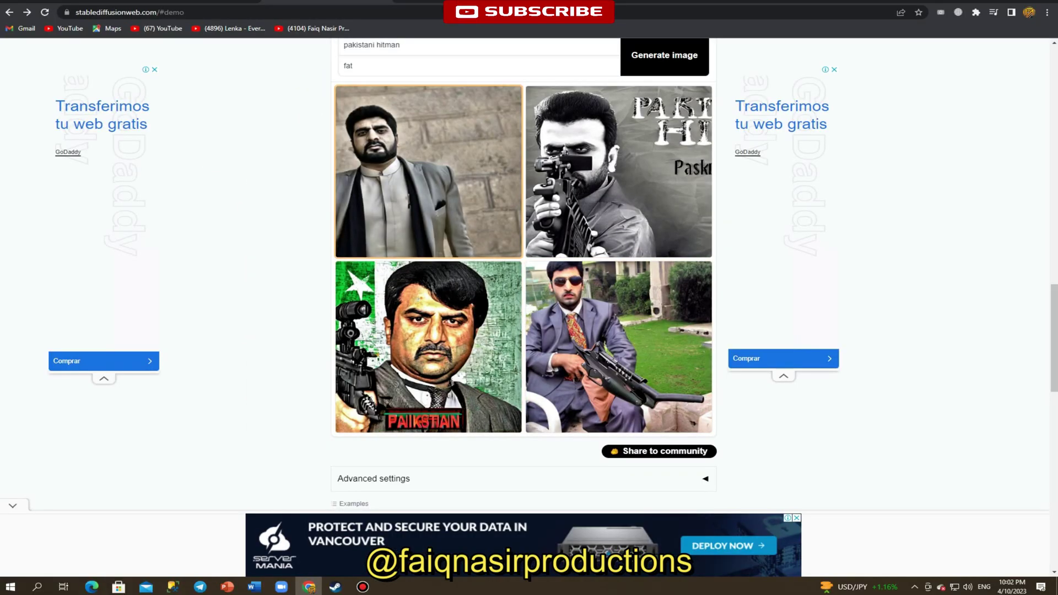
# Step: View each of the four generated hitman images enlarged
pyautogui.click(429, 172)
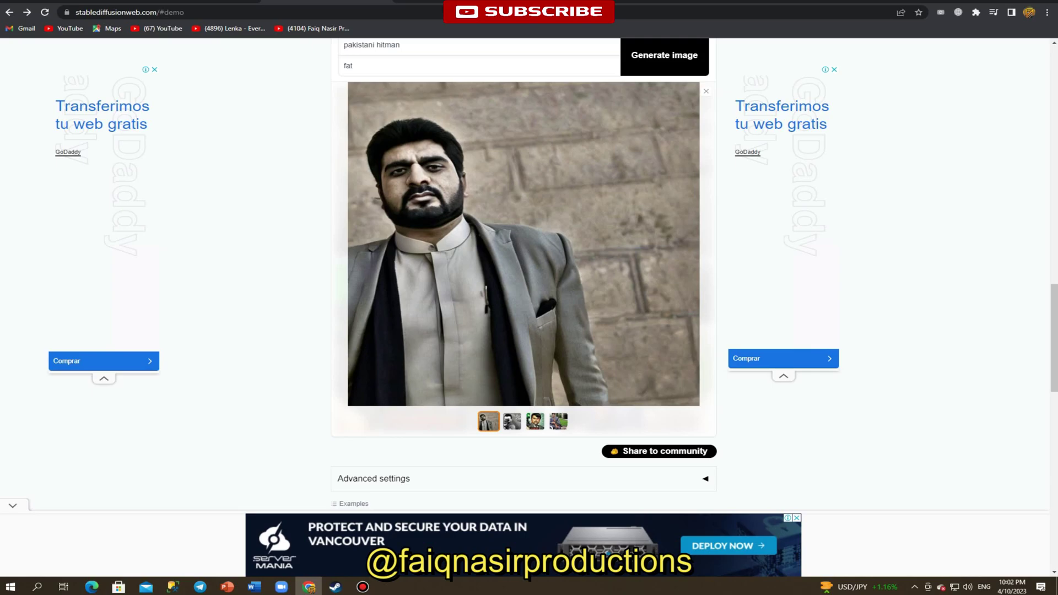
pyautogui.click(512, 421)
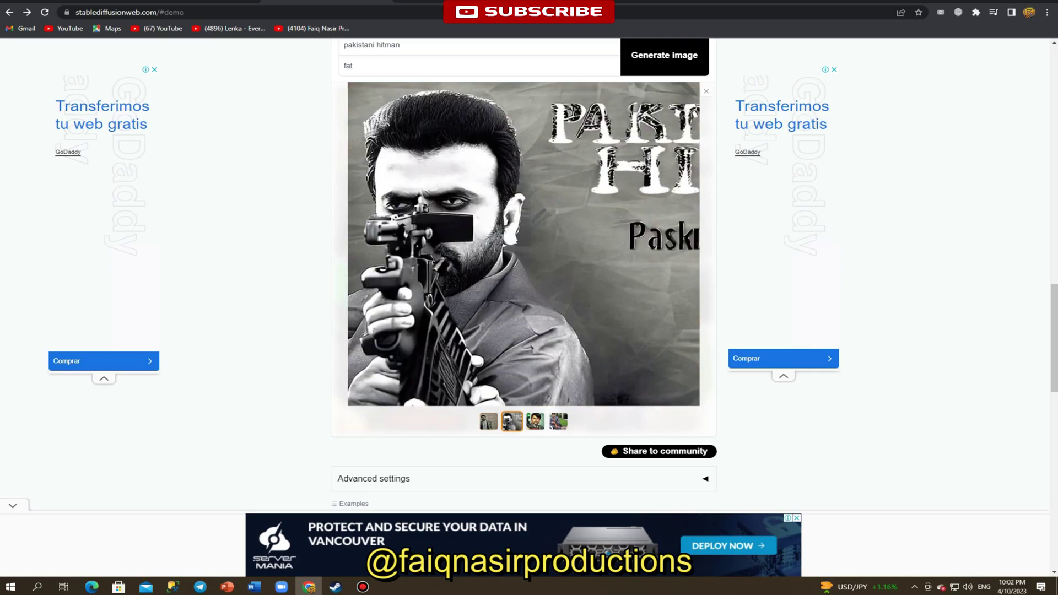
pyautogui.click(535, 421)
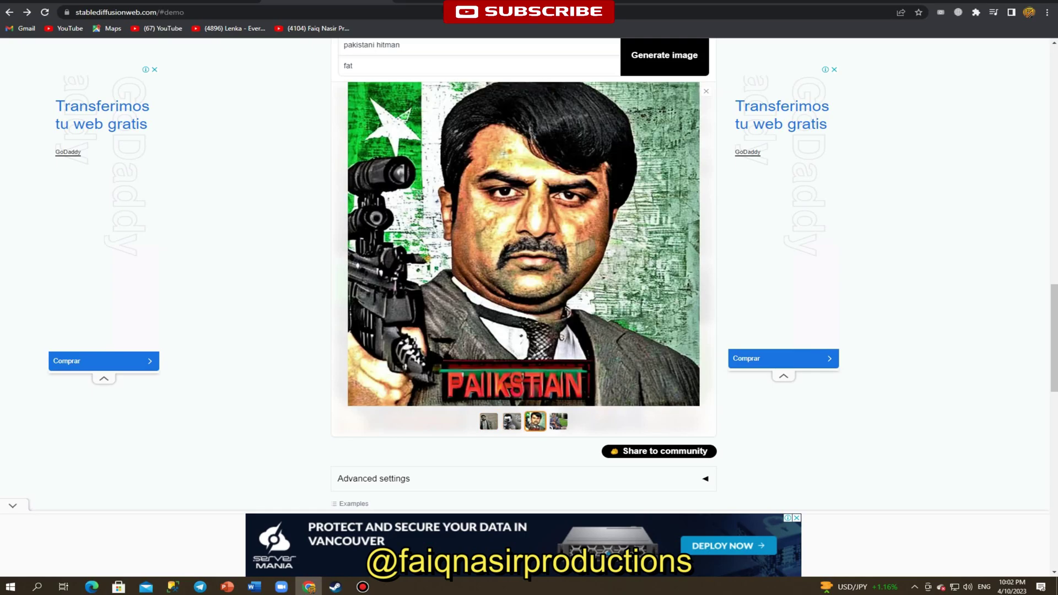
pyautogui.scroll(1, 523, 259)
pyautogui.click(558, 472)
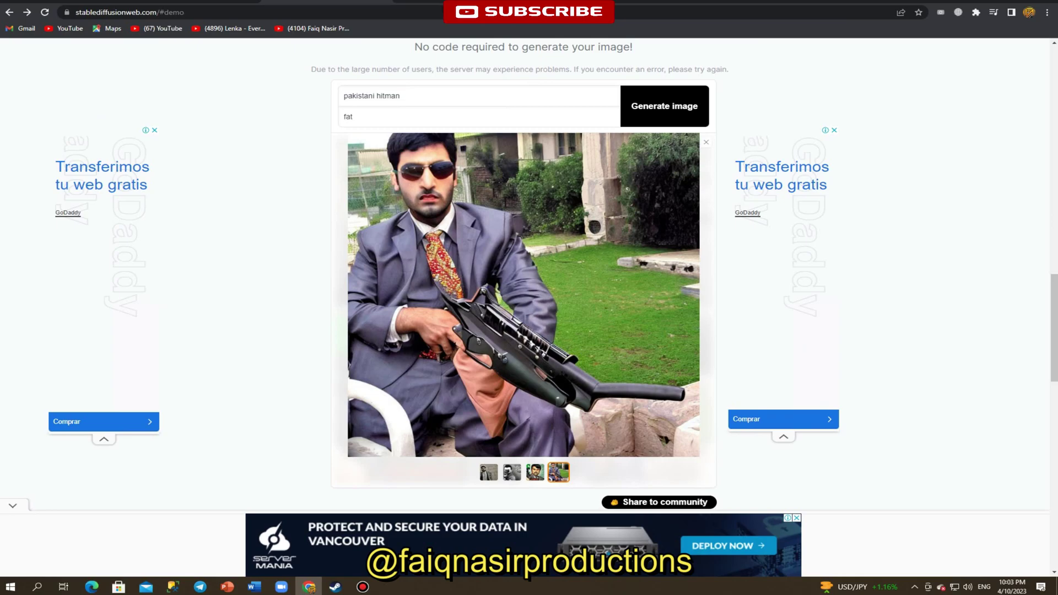
pyautogui.scroll(7, 523, 275)
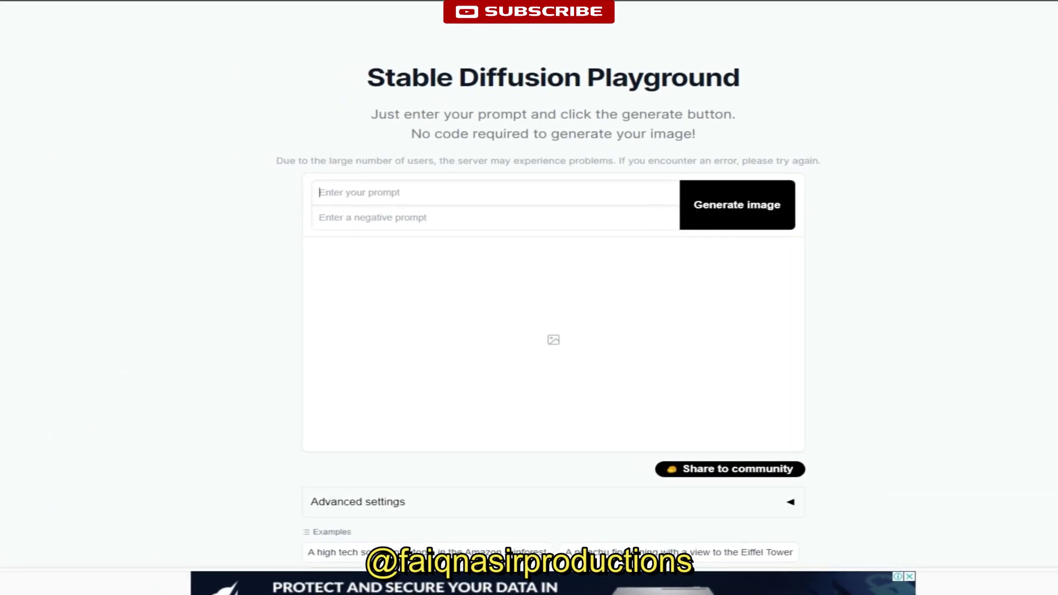
# Step: Generate 'pakistani hulk' images with negative prompt 'fat' and enlarge the first result
pyautogui.write('pakistani')
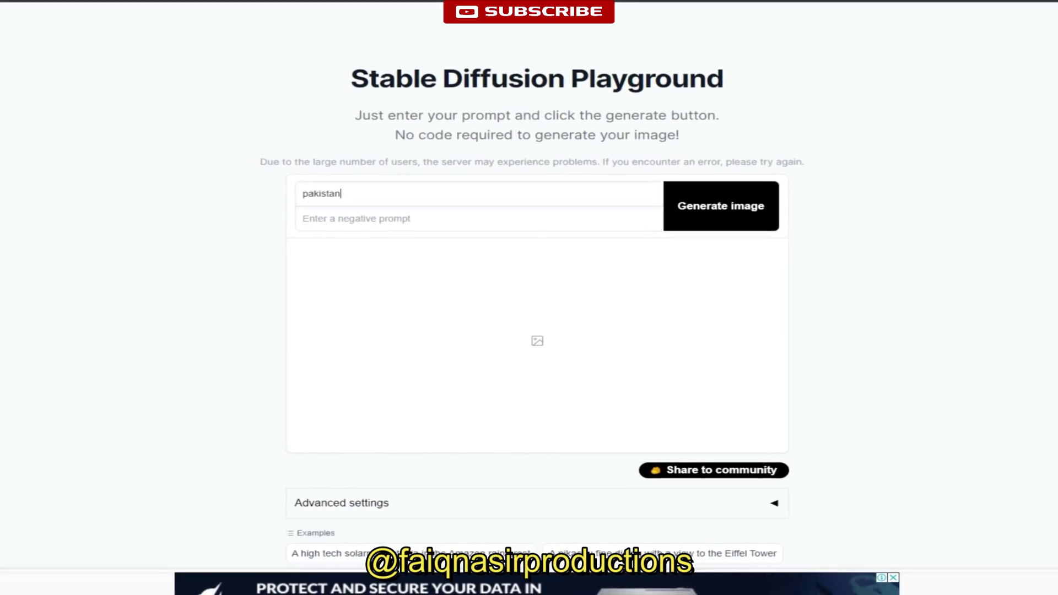
pyautogui.write(' hu')
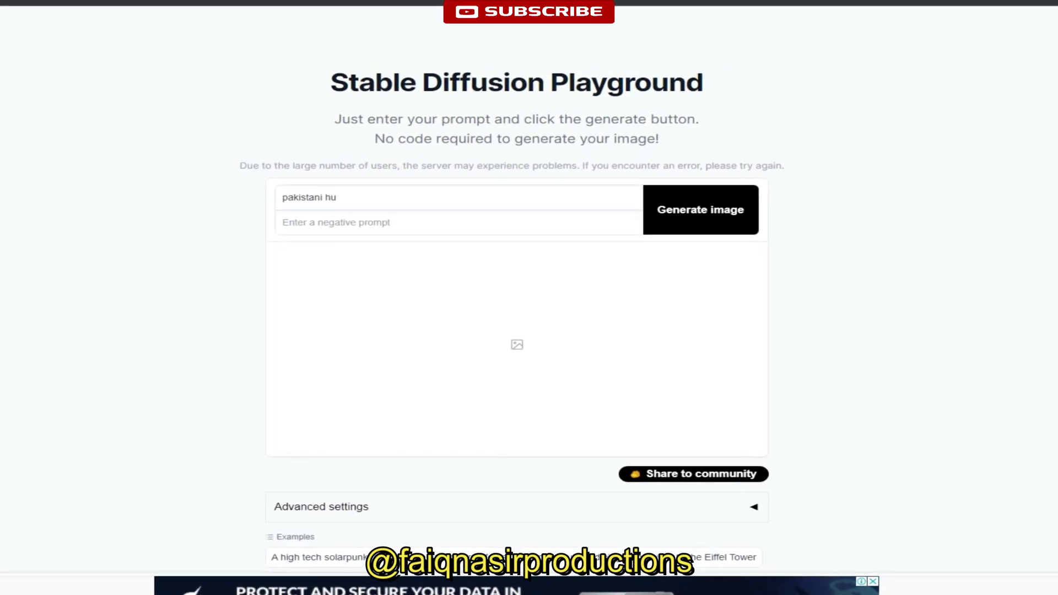
pyautogui.write('lk')
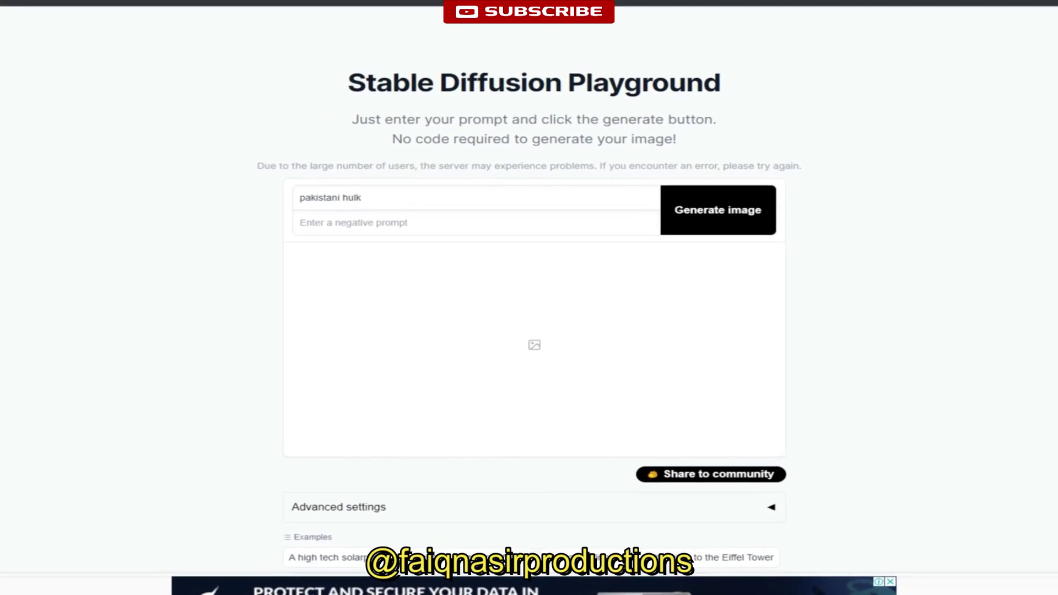
pyautogui.click(304, 217)
pyautogui.write('fat')
pyautogui.press('Return')
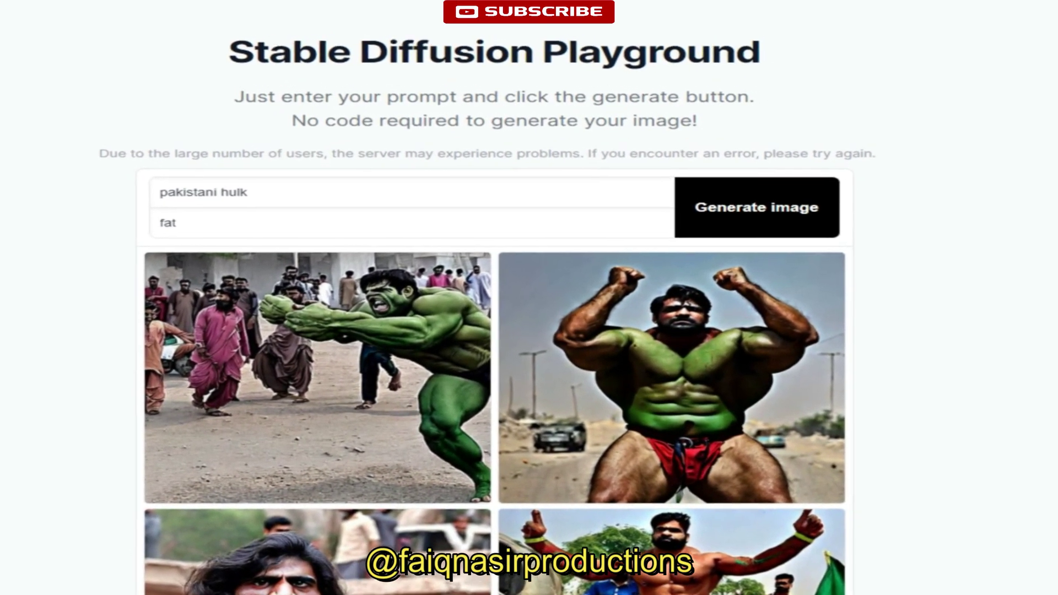
pyautogui.scroll(-2, 502, 330)
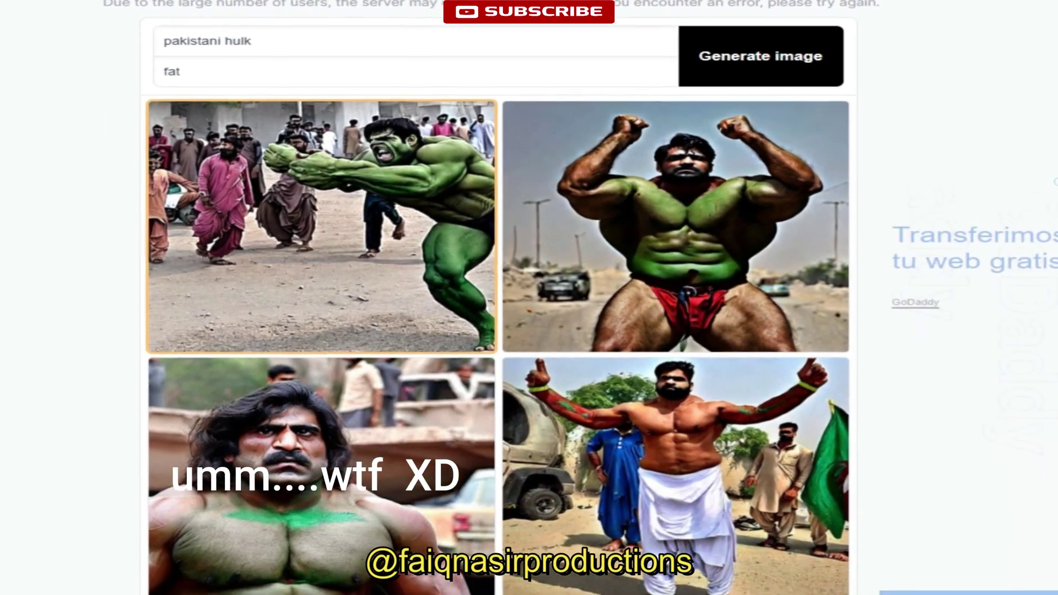
pyautogui.click(323, 226)
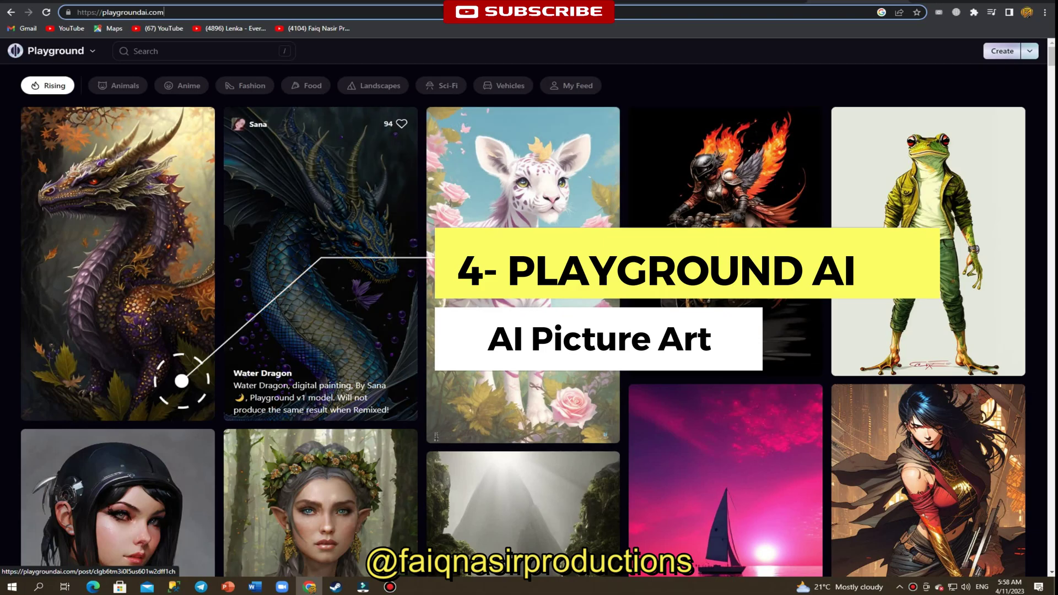
# Step: Scroll through Playground AI's community image gallery
pyautogui.scroll(-5, 523, 336)
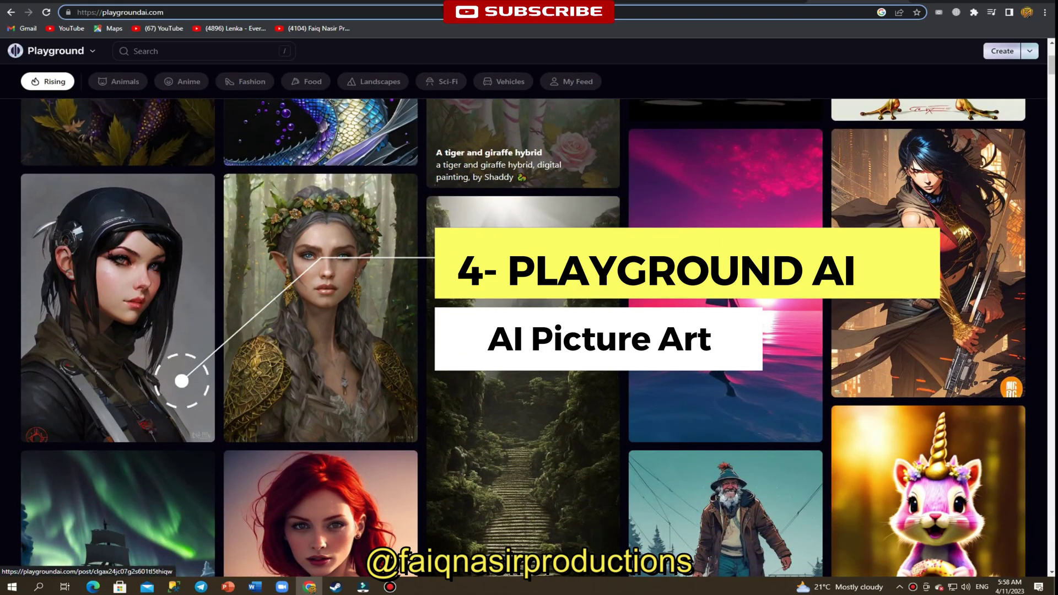
pyautogui.scroll(-12, 524, 336)
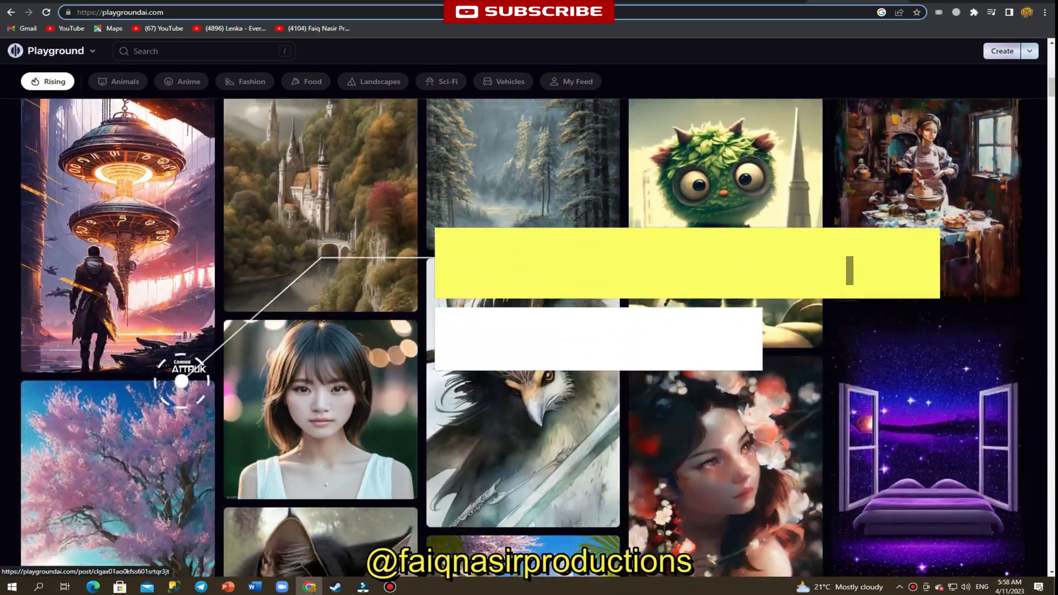
pyautogui.scroll(-11, 524, 336)
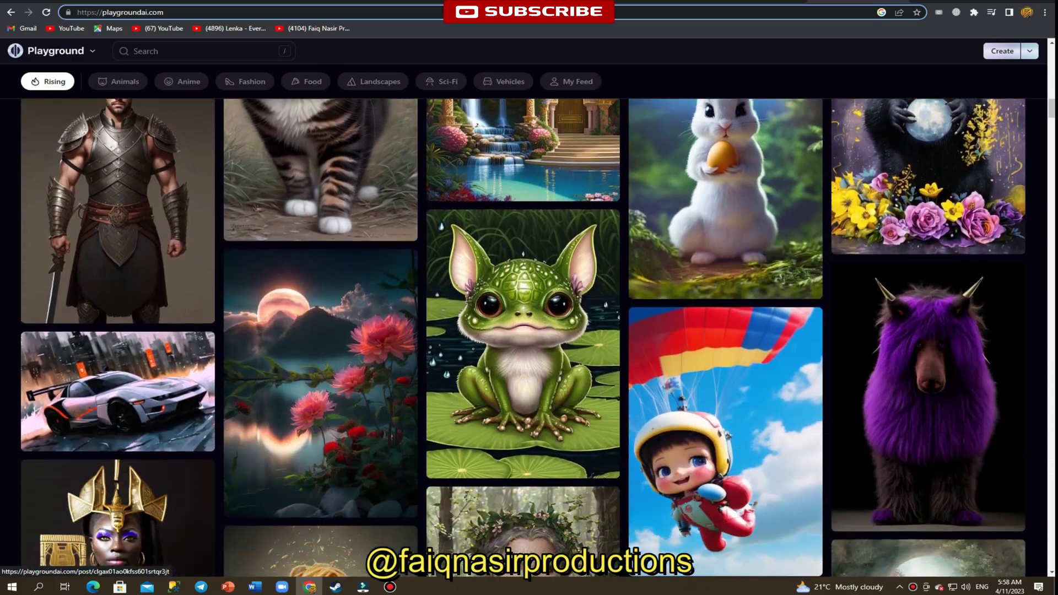
pyautogui.scroll(-9, 523, 336)
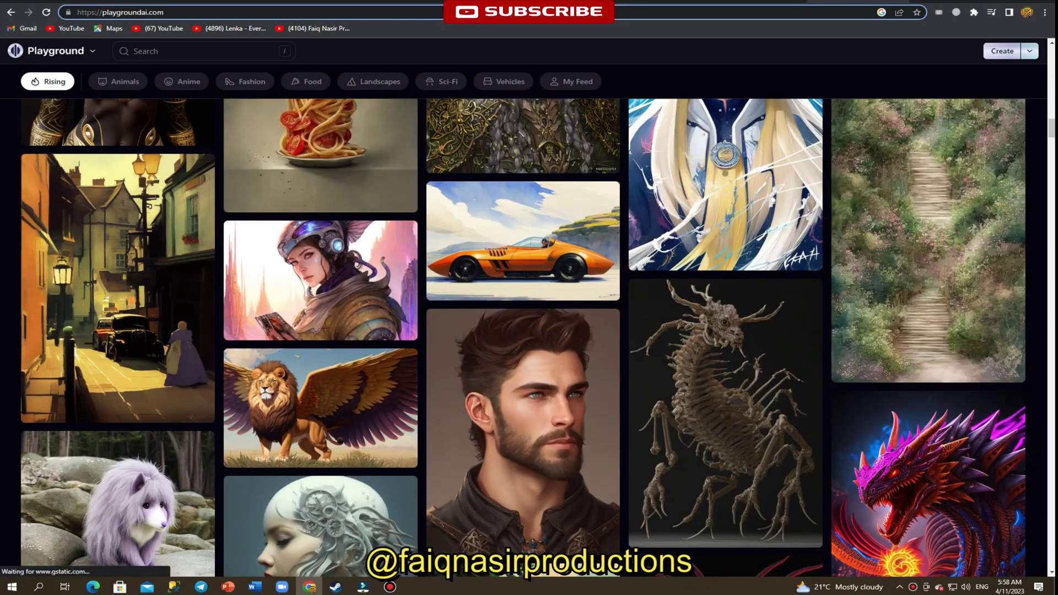
# Step: Filter the gallery to the Animals category and browse it
pyautogui.click(118, 81)
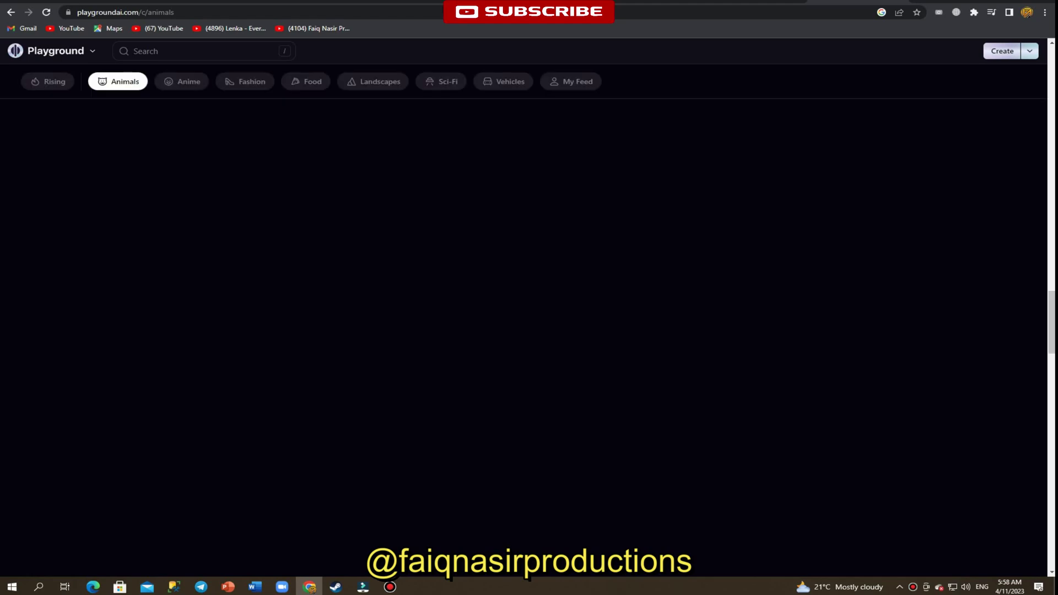
pyautogui.scroll(-5, 524, 154)
pyautogui.scroll(-10, 523, 143)
pyautogui.scroll(-10, 523, 165)
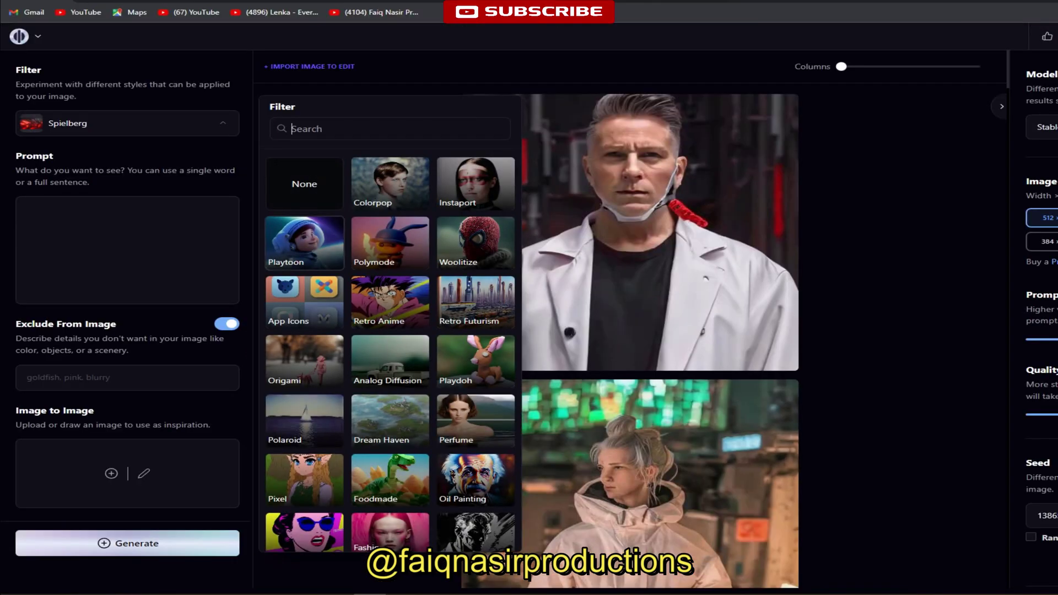
pyautogui.scroll(-5, 390, 408)
pyautogui.scroll(-2, 390, 408)
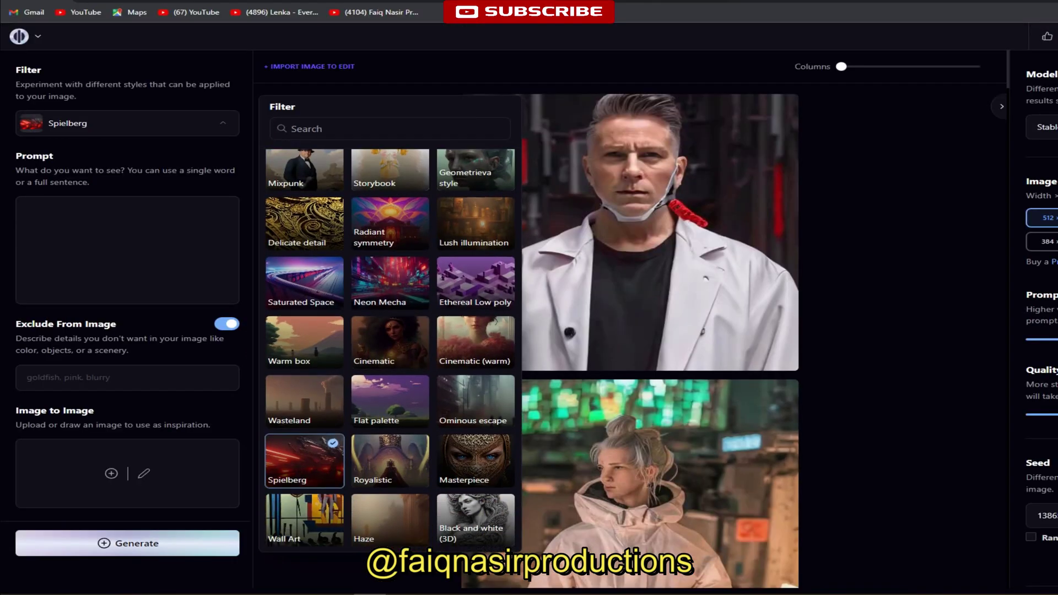
pyautogui.click(305, 460)
pyautogui.click(128, 251)
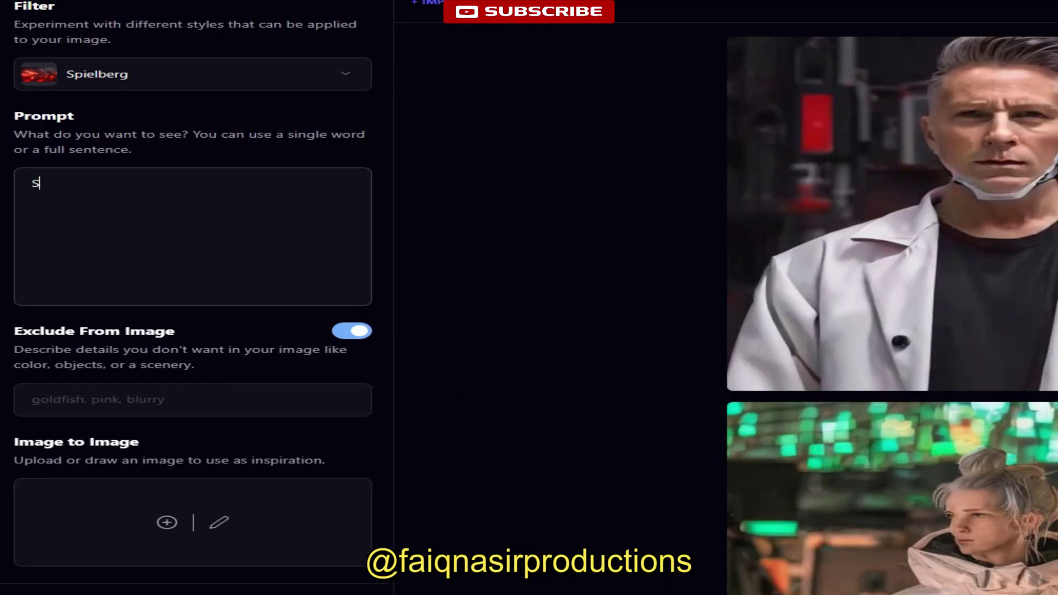
pyautogui.write('Sigma male')
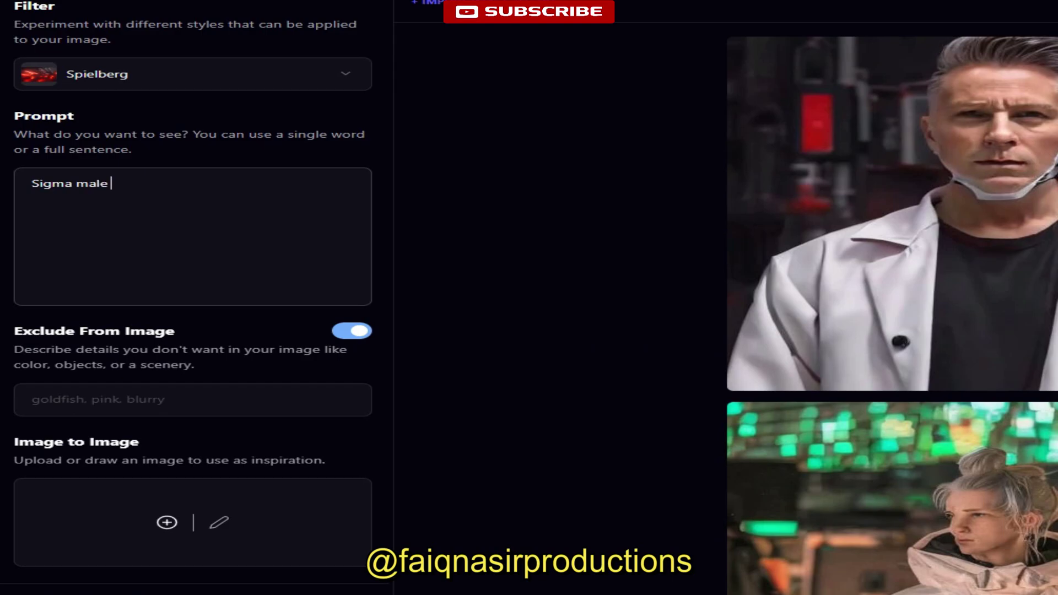
pyautogui.click(167, 522)
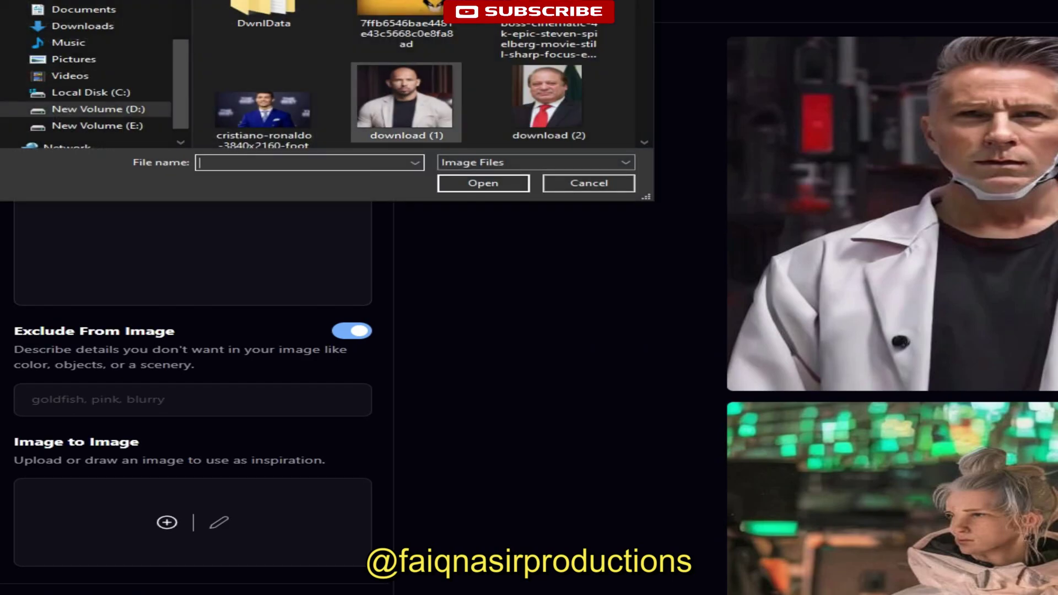
pyautogui.click(405, 100)
pyautogui.click(483, 183)
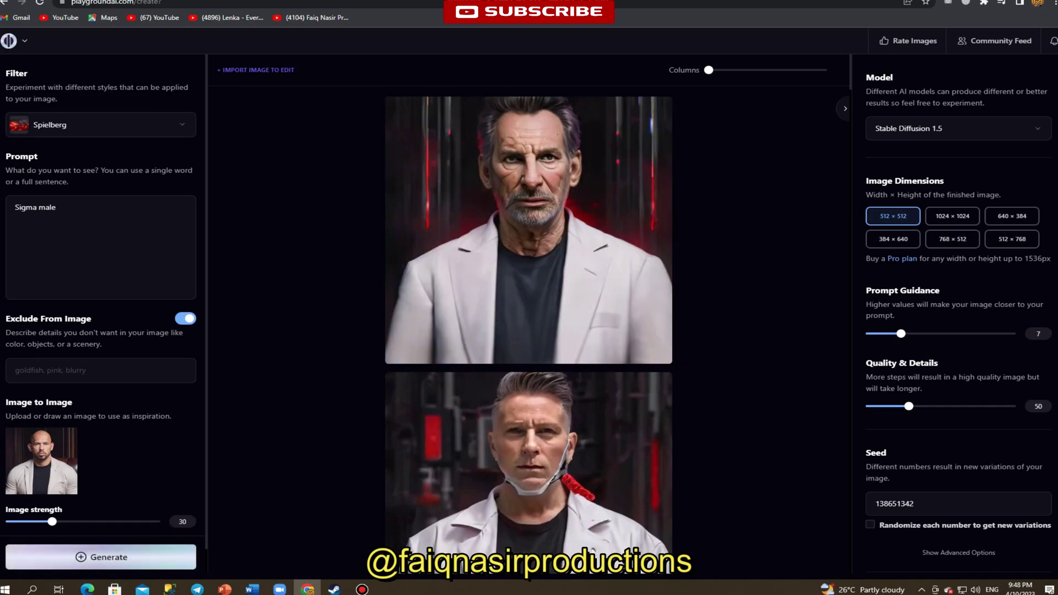
pyautogui.moveTo(528, 231)
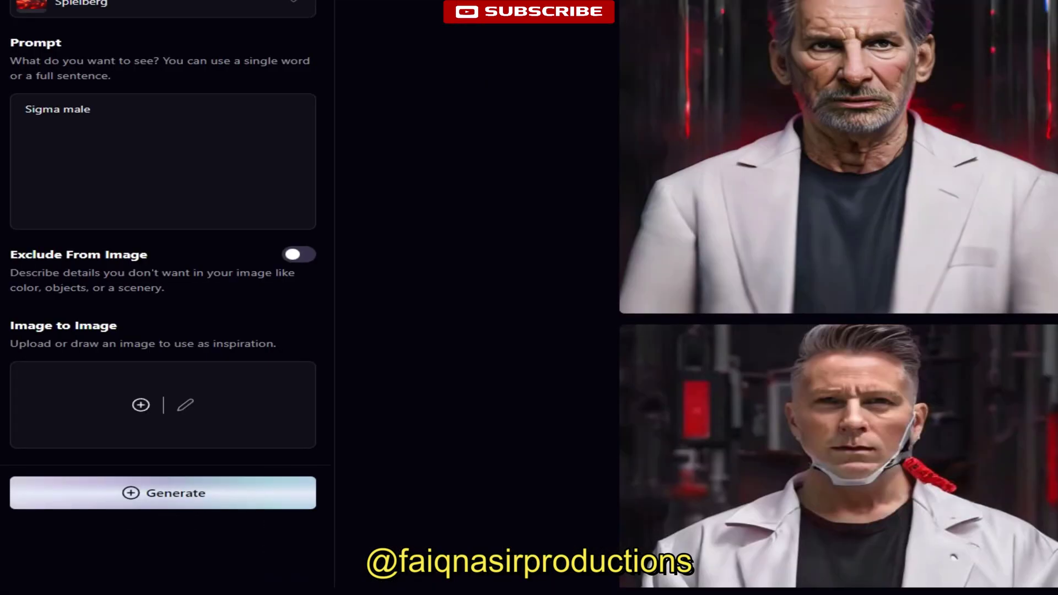
# Step: Upload the suit-and-red-tie photo as reference, change the prompt to 'clown', and generate
pyautogui.click(140, 405)
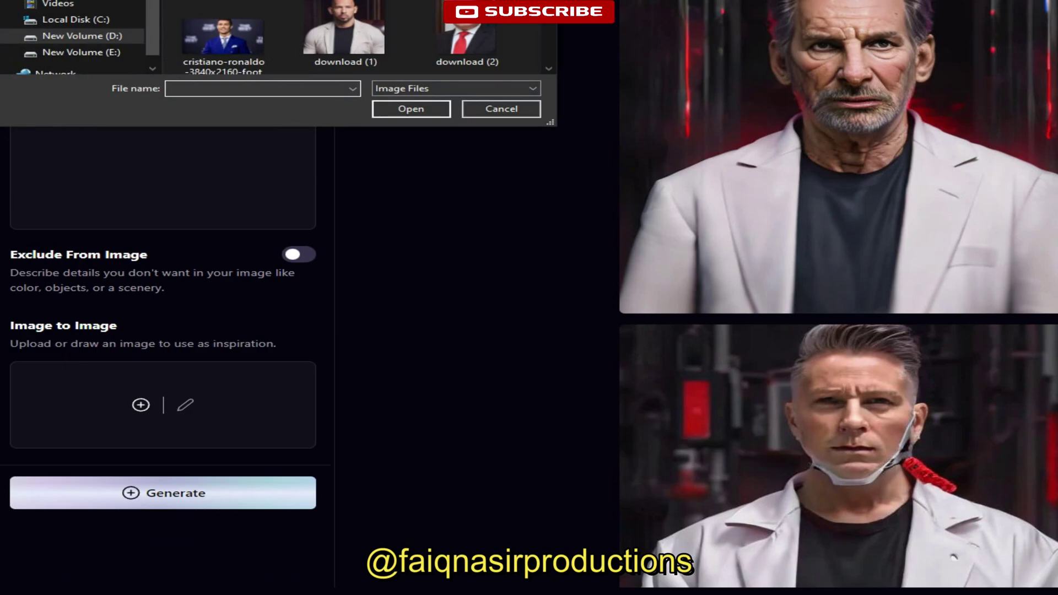
pyautogui.press('Return')
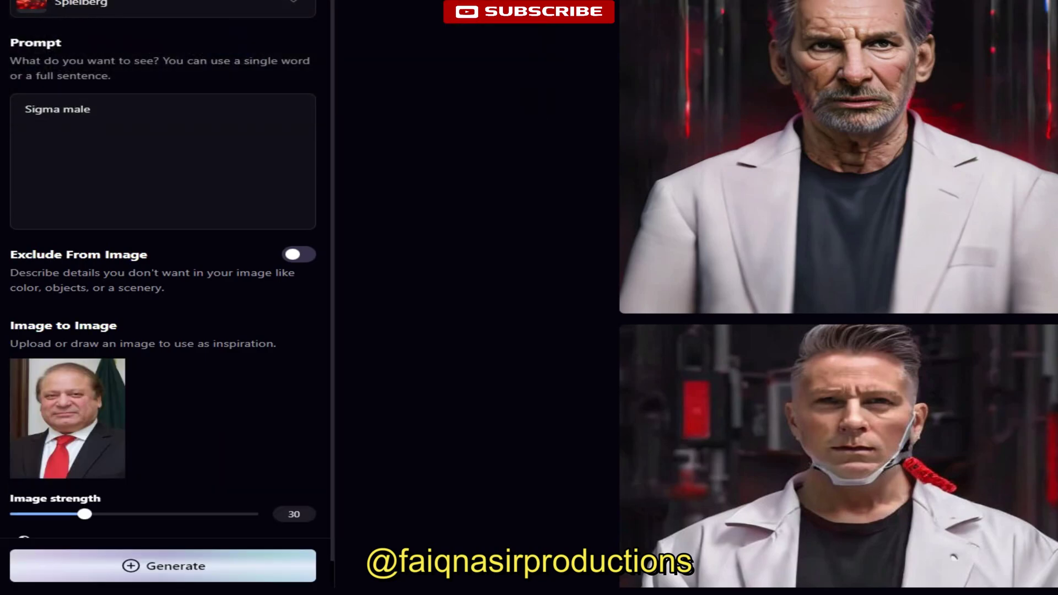
pyautogui.click(26, 122)
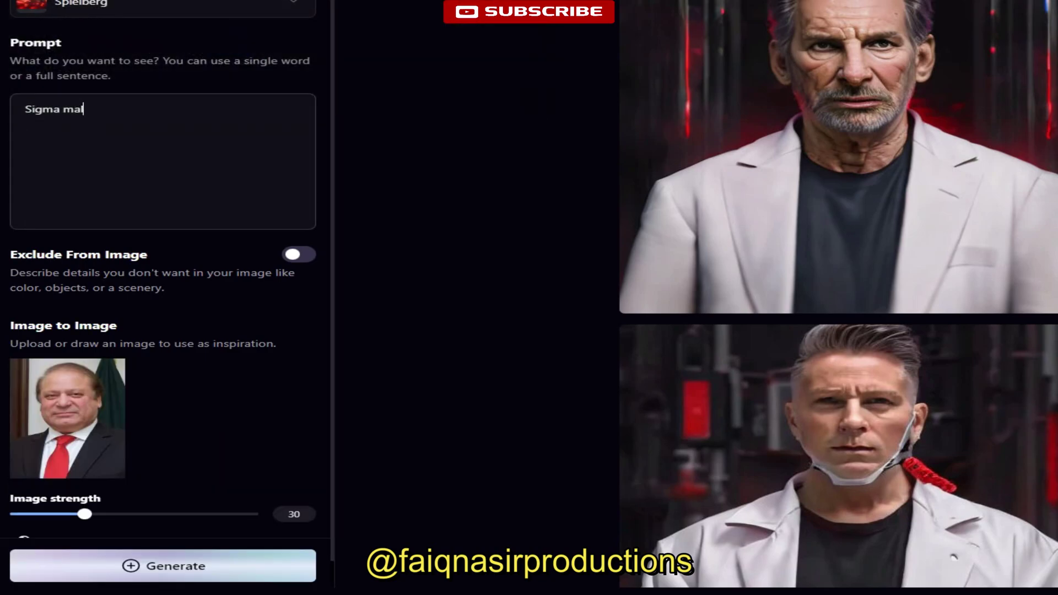
pyautogui.press('BackSpace')
pyautogui.press('BackSpace')
pyautogui.press('BackSpace')
pyautogui.press('BackSpace')
pyautogui.press('BackSpace')
pyautogui.press('BackSpace')
pyautogui.press('BackSpace')
pyautogui.press('BackSpace')
pyautogui.press('BackSpace')
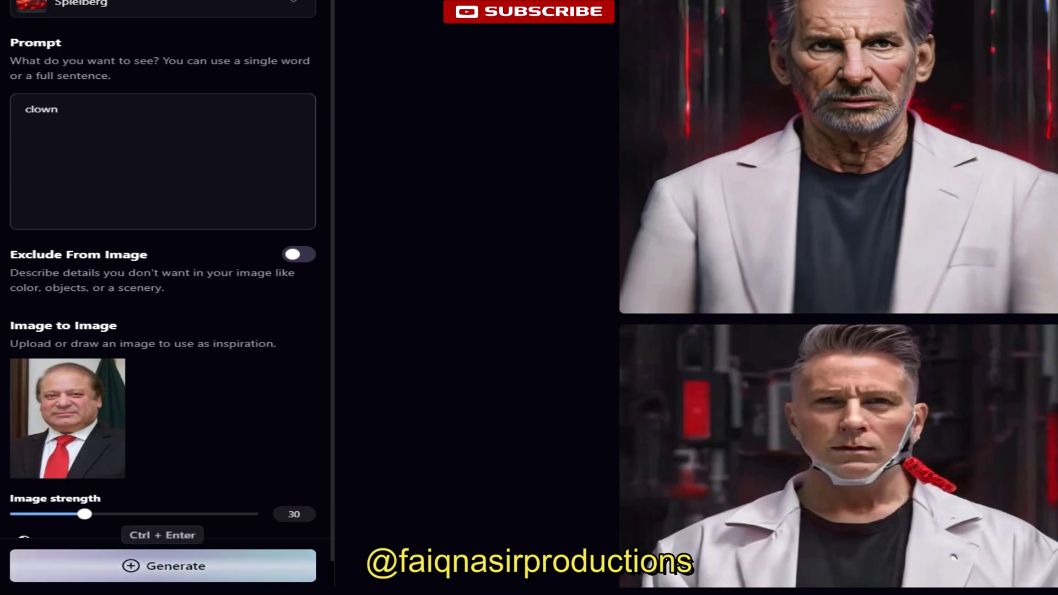
pyautogui.click(162, 565)
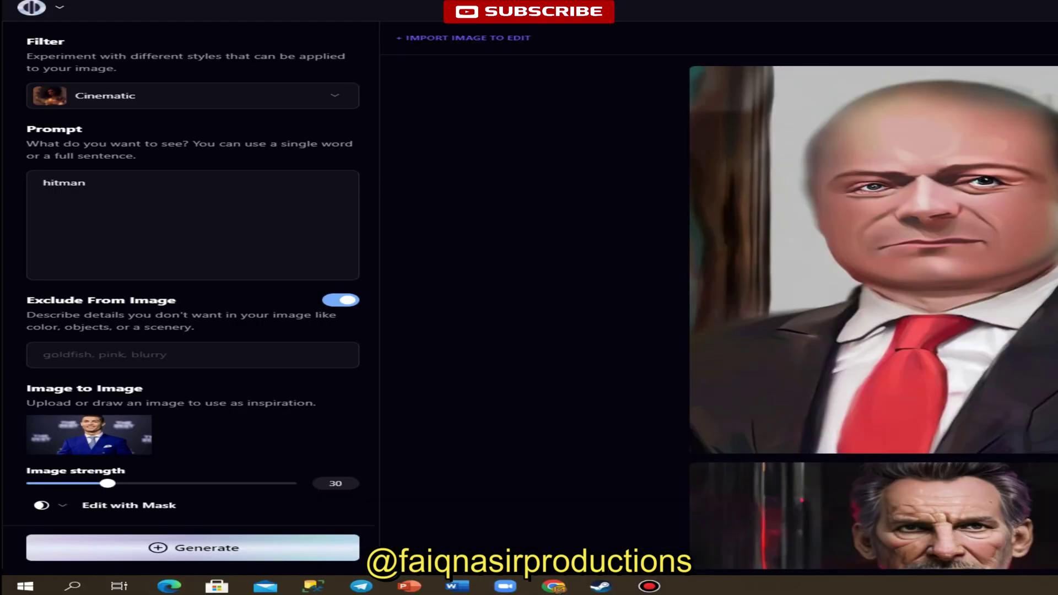
# Step: Raise image strength from 30 to 60 and generate the hitman images
pyautogui.click(86, 183)
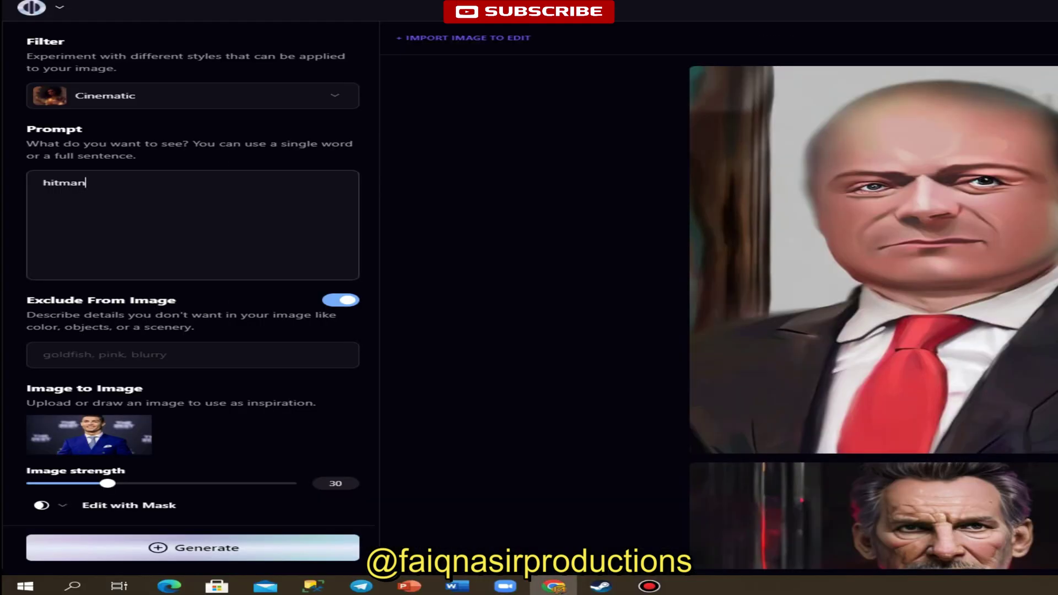
pyautogui.moveTo(95, 435)
pyautogui.moveTo(107, 483); pyautogui.dragTo(188, 483)
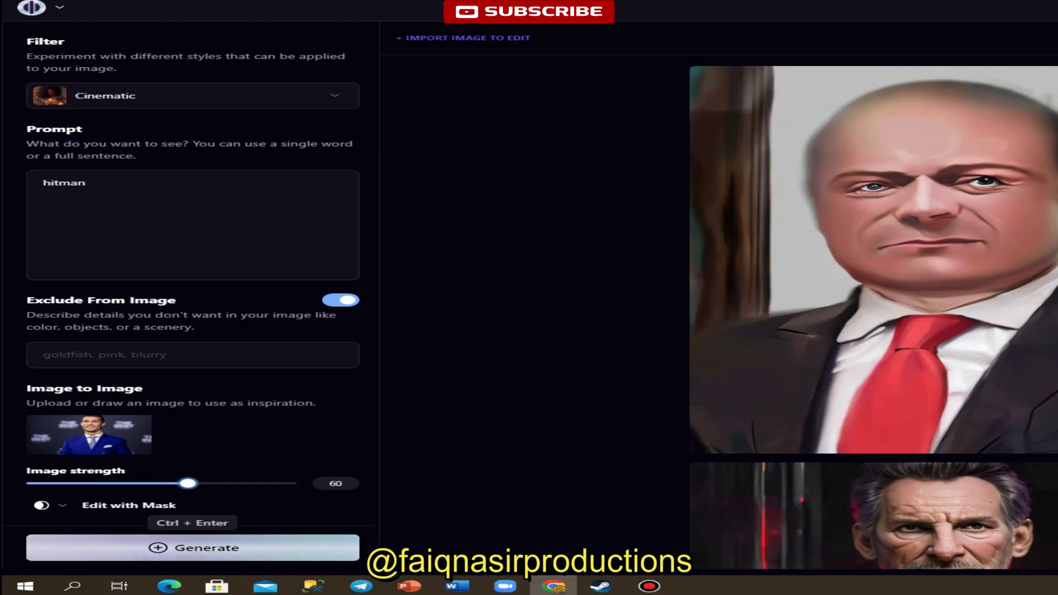
pyautogui.hotkey('ctrl', 'Return')
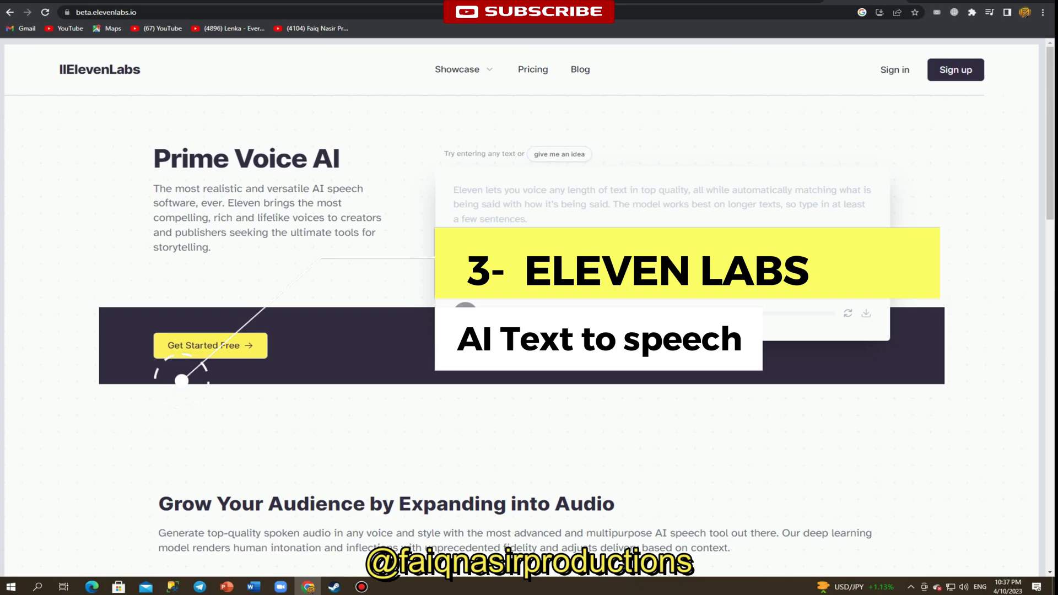
# Step: Keep the premade Adam voice and review its stability and clarity settings
pyautogui.click(498, 265)
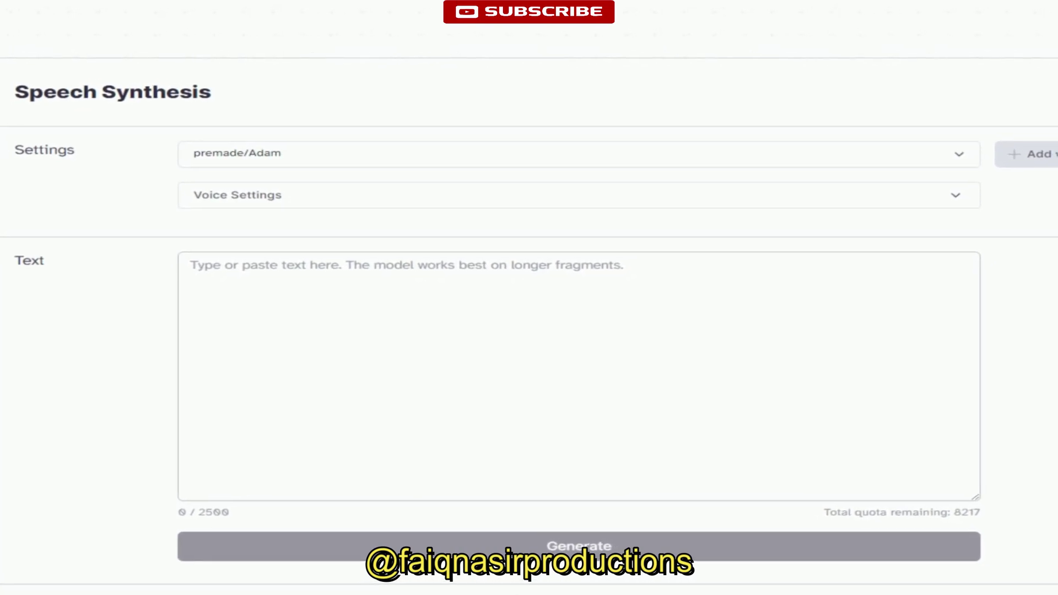
pyautogui.click(590, 149)
pyautogui.click(590, 149)
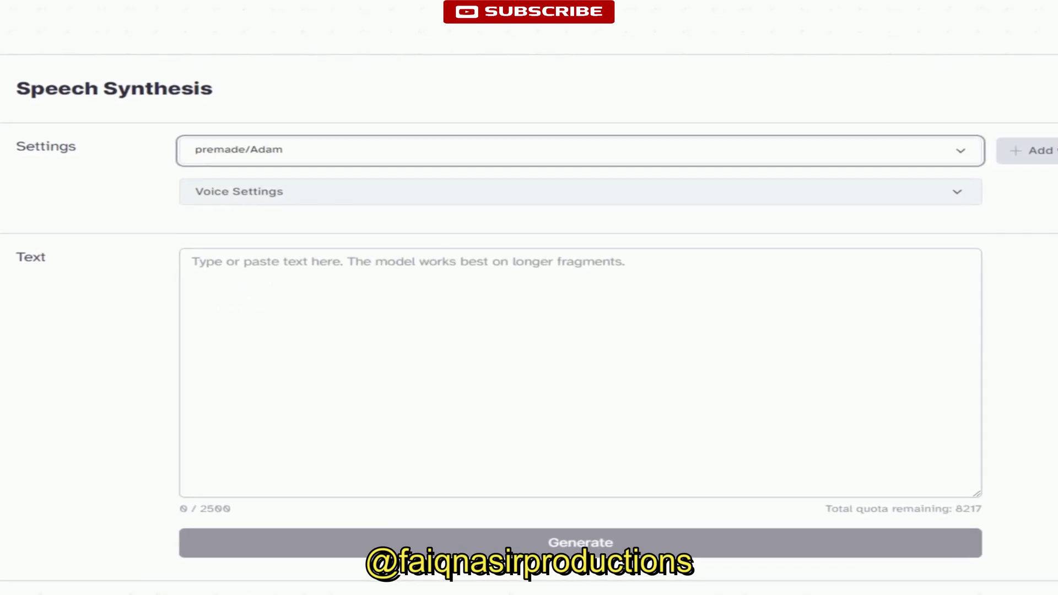
pyautogui.click(579, 192)
pyautogui.click(580, 192)
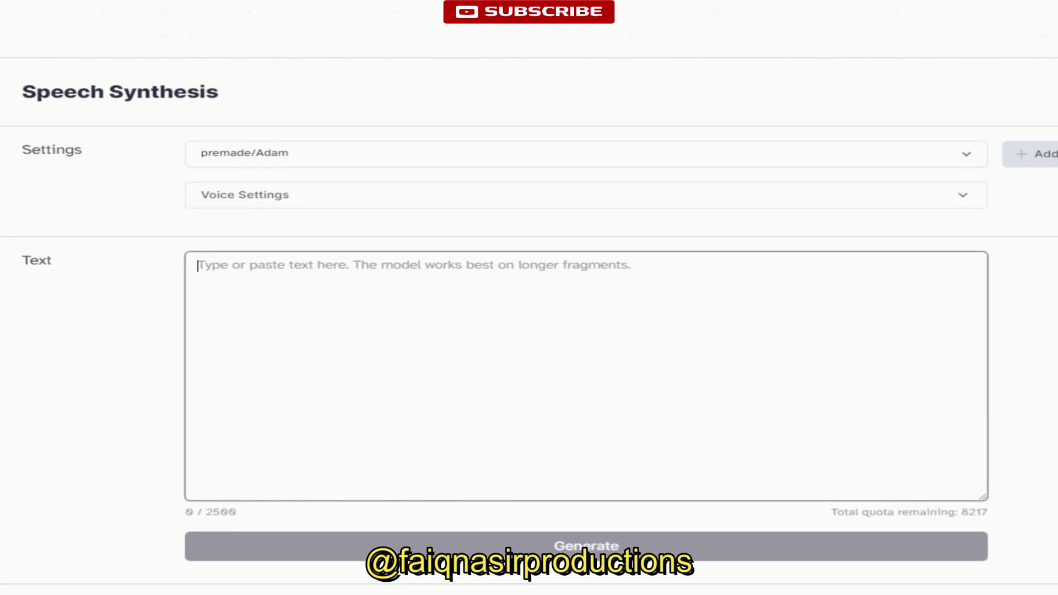
# Step: Paste the paragraph, generate speech for 'Thank you !', then clear the text box
pyautogui.write("Hello everyone, in this video, I would like to ask you to subscribe to Faiq Nasir Productions. Faiq Nasir Productions is a YouTube channel that provides a range of content related to Artificial Intelligence, including tutorials, reviews, and discussions. By subscribing to this channel, you will have access to high-quality AI content and be a part of a community of AI enthusiasts. So, let's get started.")
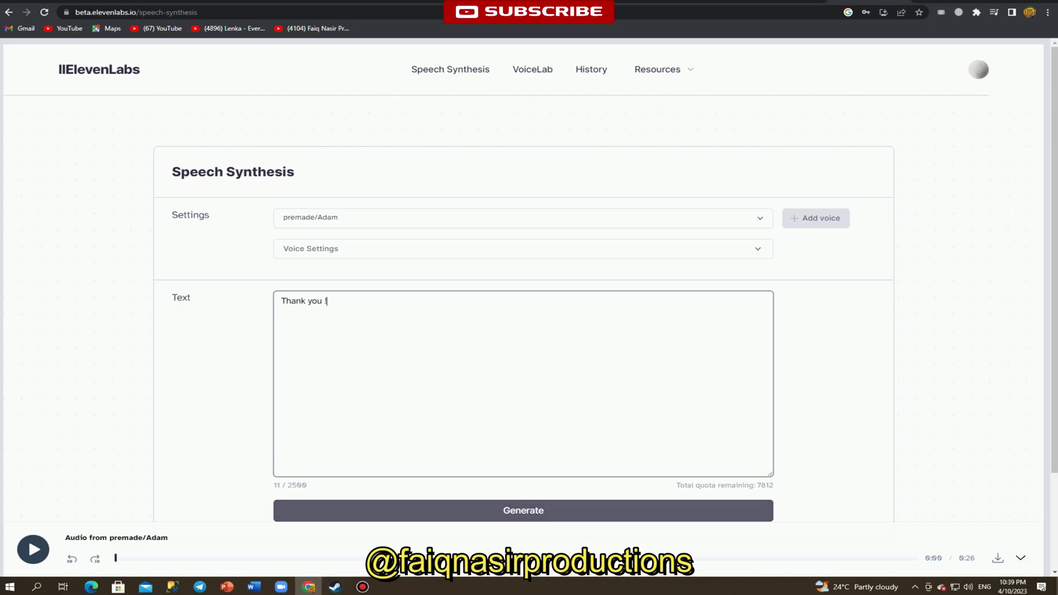
pyautogui.click(524, 511)
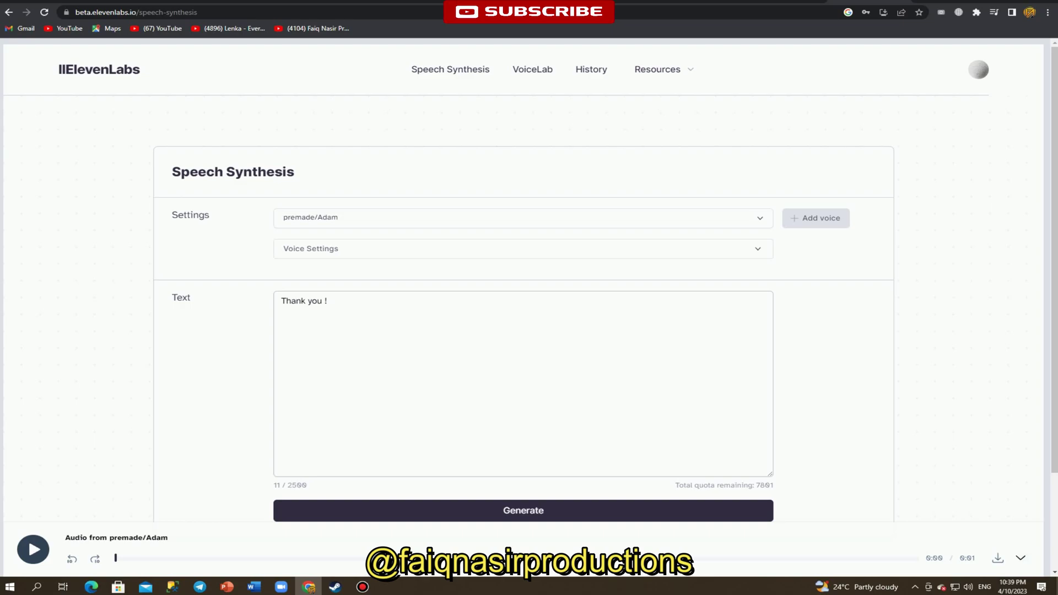
pyautogui.click(326, 301)
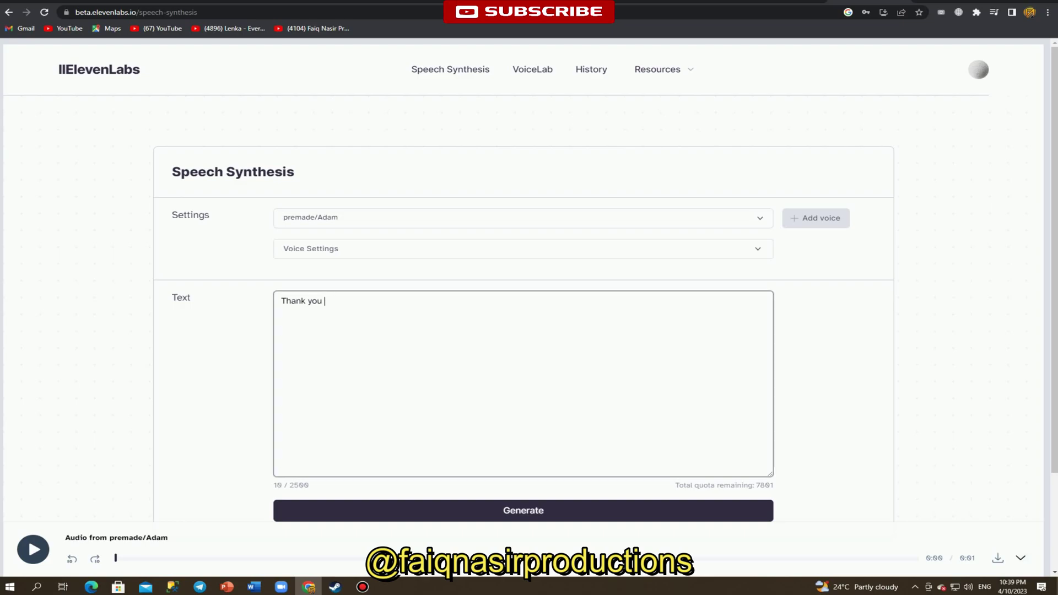
pyautogui.press('BackSpace')
pyautogui.press('BackSpace')
pyautogui.press('BackSpace')
pyautogui.press('BackSpace')
pyautogui.press('BackSpace')
pyautogui.press('BackSpace')
pyautogui.press('BackSpace')
pyautogui.press('BackSpace')
pyautogui.press('BackSpace')
pyautogui.press('BackSpace')
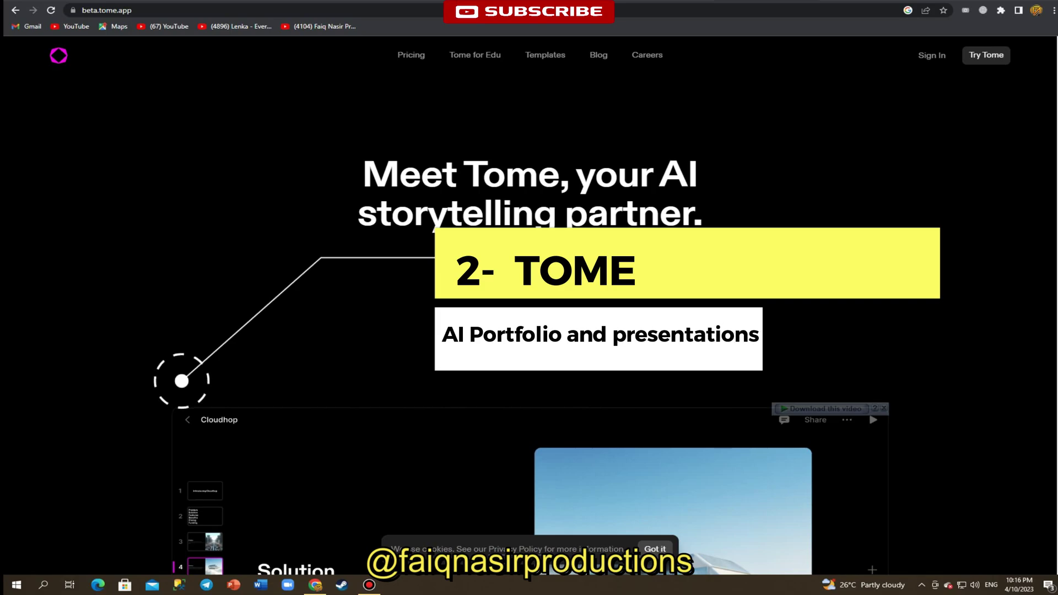
# Step: Go to the Tome website at beta.tome.app
pyautogui.press('Escape')
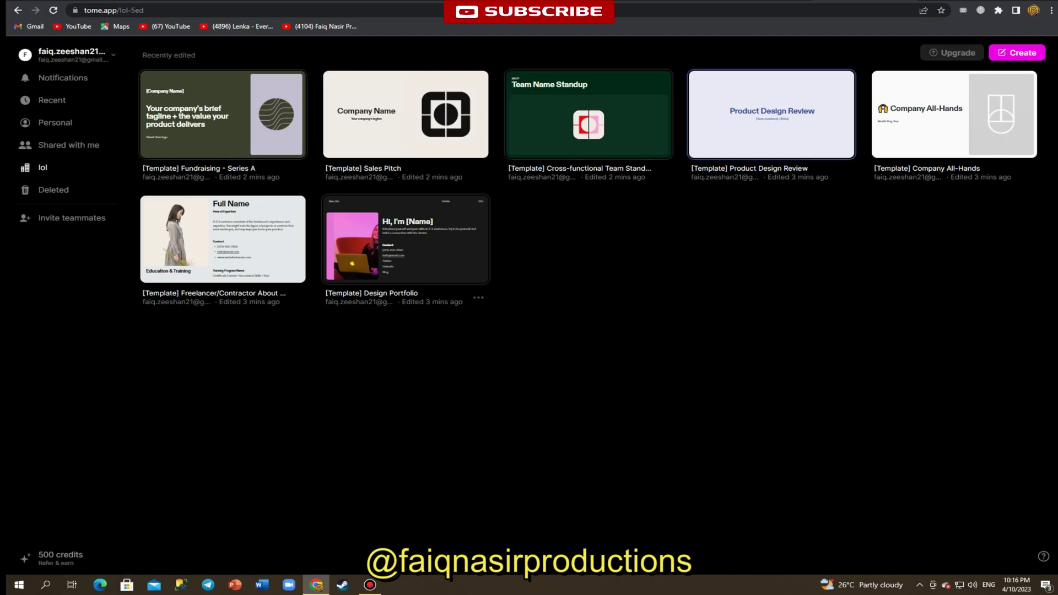
# Step: Open the Design Portfolio template and replace 'I'm' in its heading with 'hey'
pyautogui.click(406, 239)
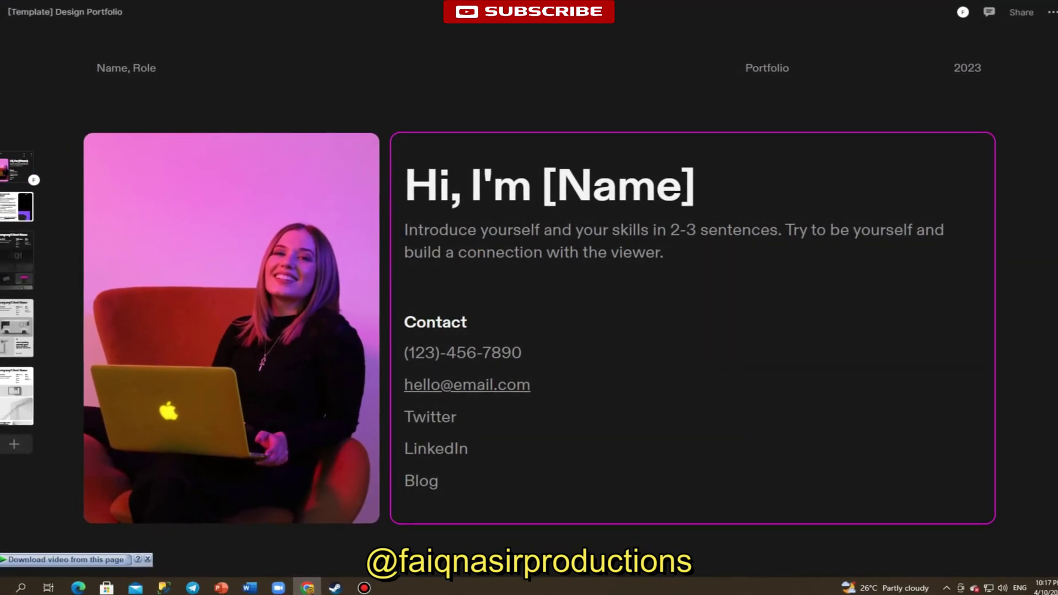
pyautogui.doubleClick(492, 186)
pyautogui.press('BackSpace')
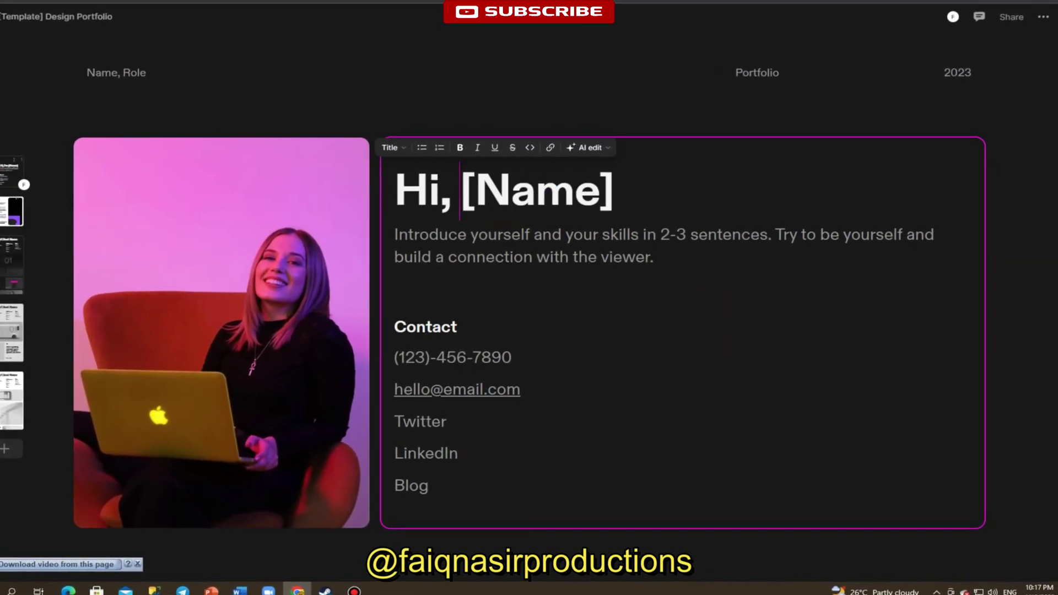
pyautogui.write('hey')
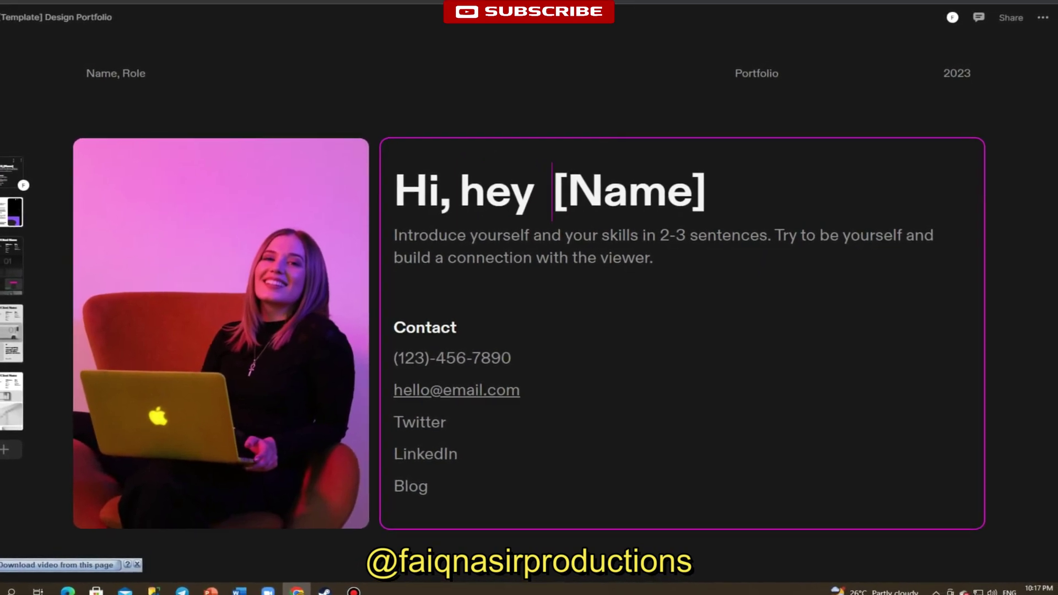
# Step: Browse the How to use this template and Company/Client Name slides, then return to page one
pyautogui.moveTo(446, 358); pyautogui.dragTo(442, 390)
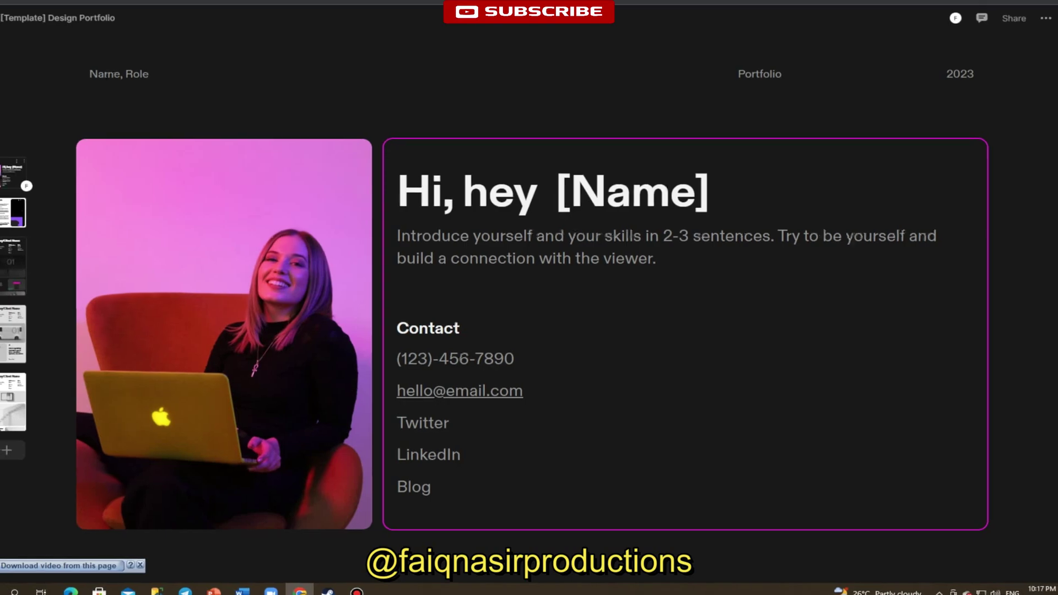
pyautogui.click(12, 212)
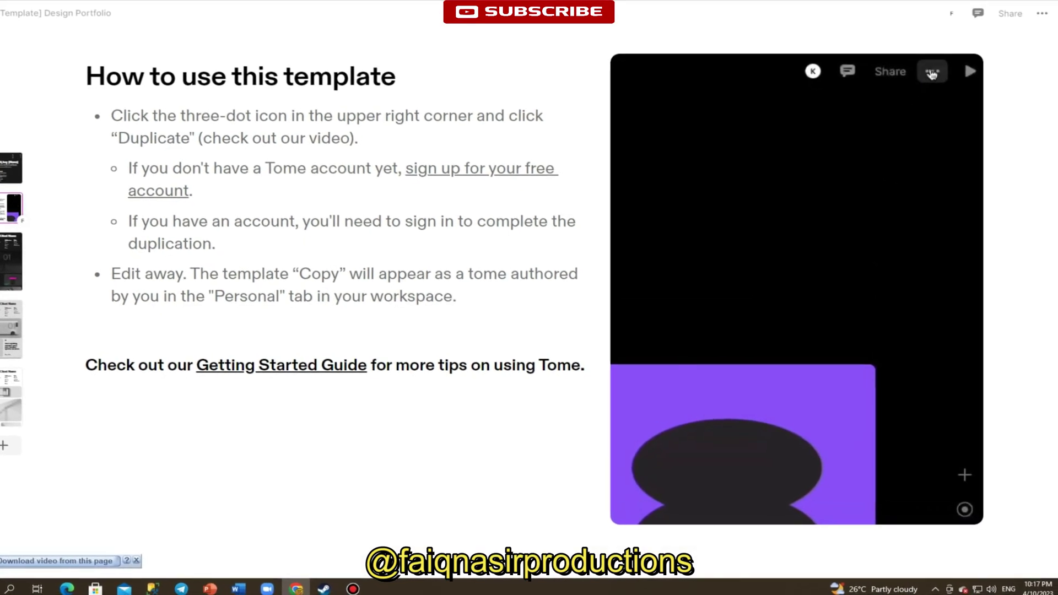
pyautogui.press('Down')
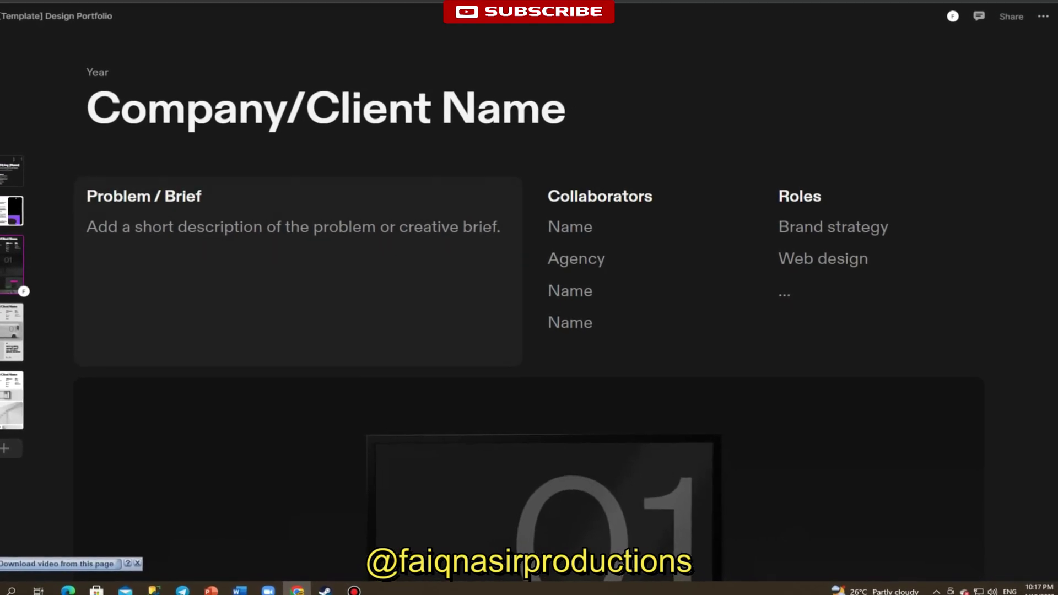
pyautogui.click(11, 171)
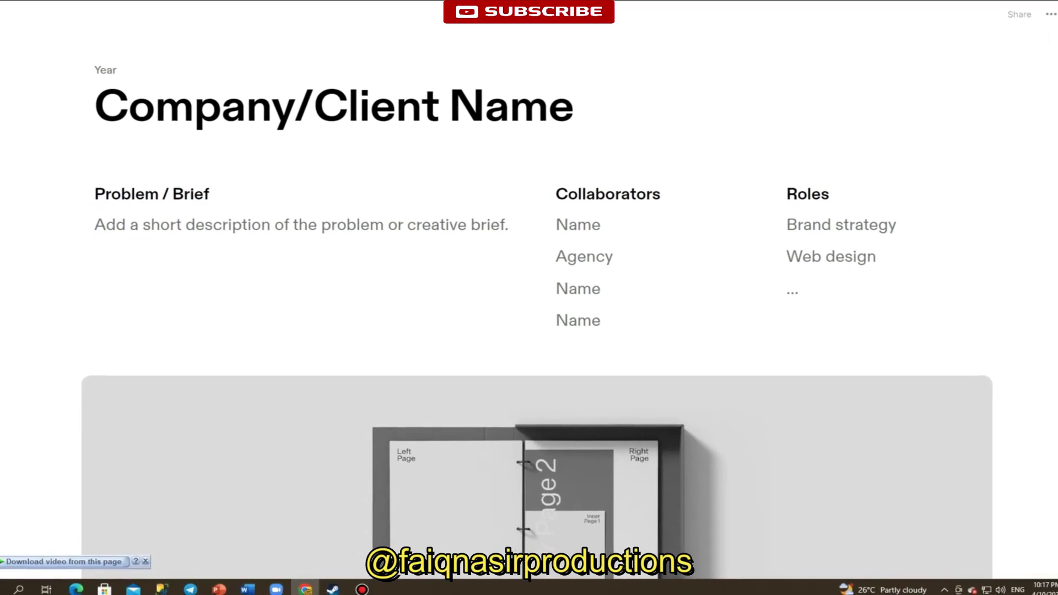
pyautogui.scroll(-3, 528, 331)
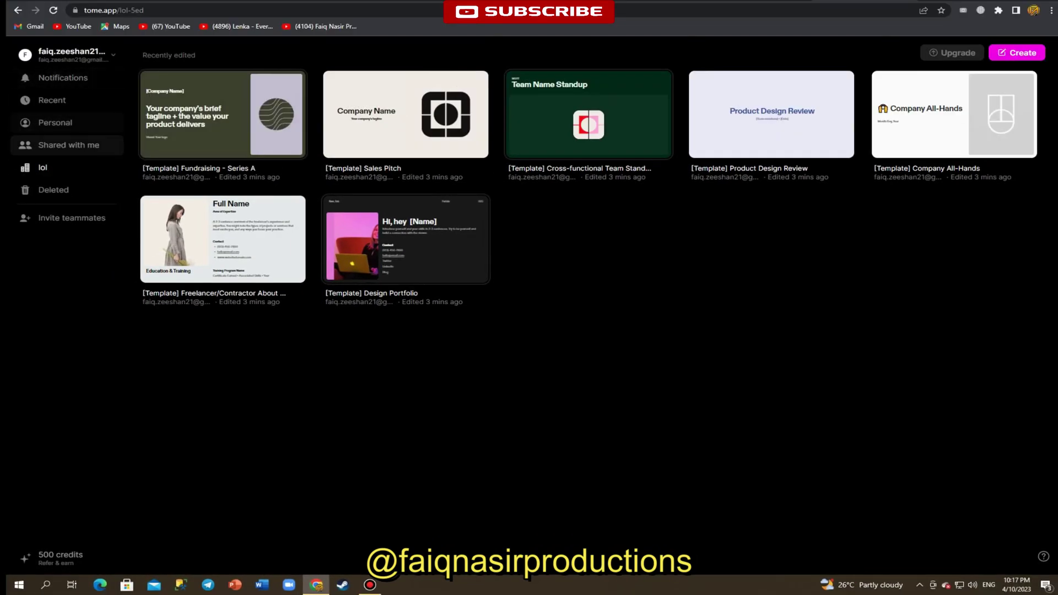
# Step: Start a new deck and title its first slide 'Subscribe please !'
pyautogui.click(1016, 53)
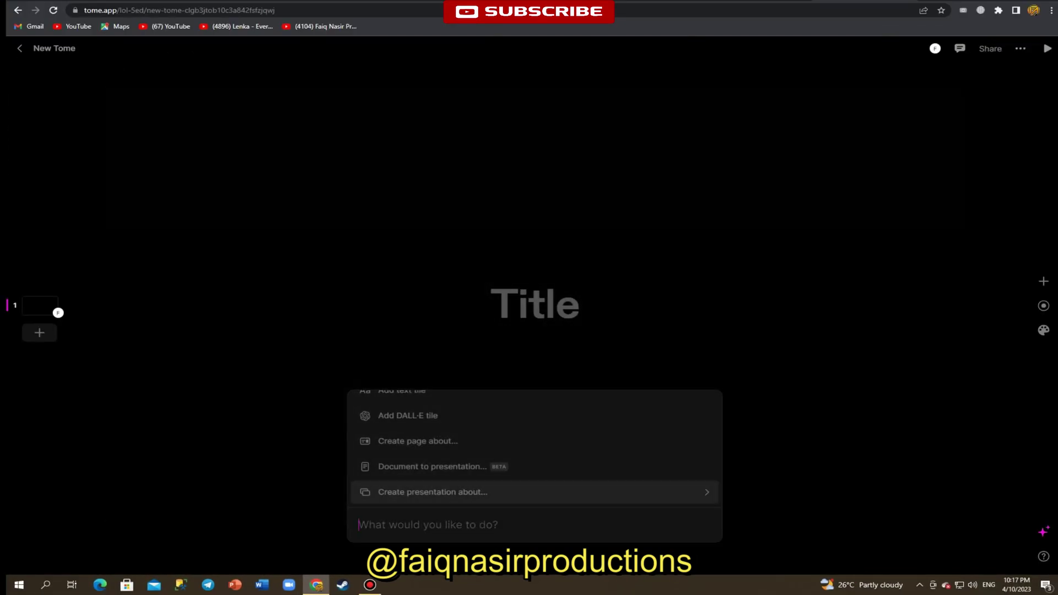
pyautogui.write('presentation')
pyautogui.press('Return')
pyautogui.click(535, 304)
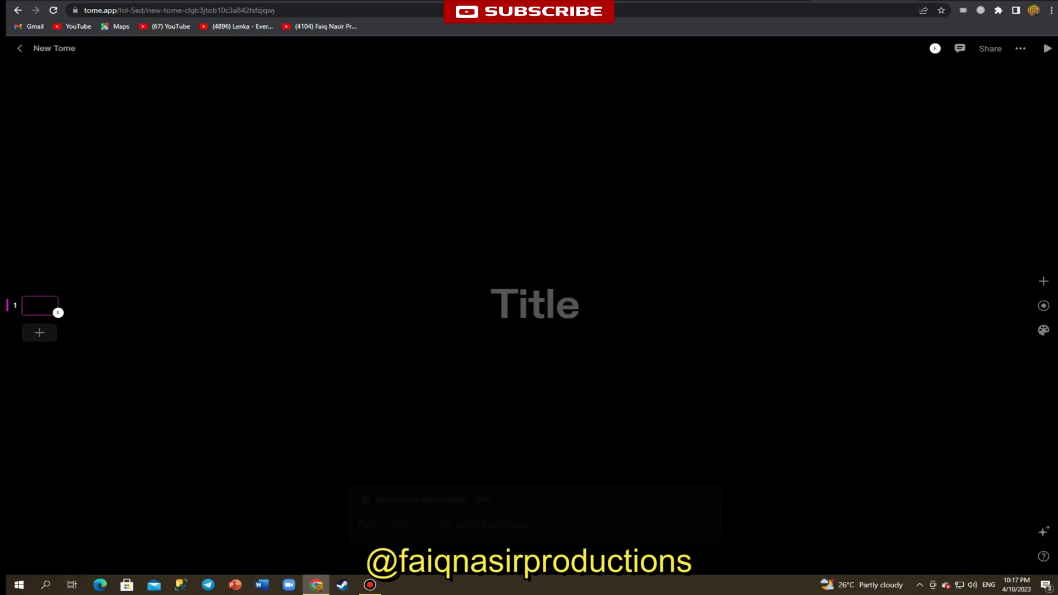
pyautogui.click(534, 304)
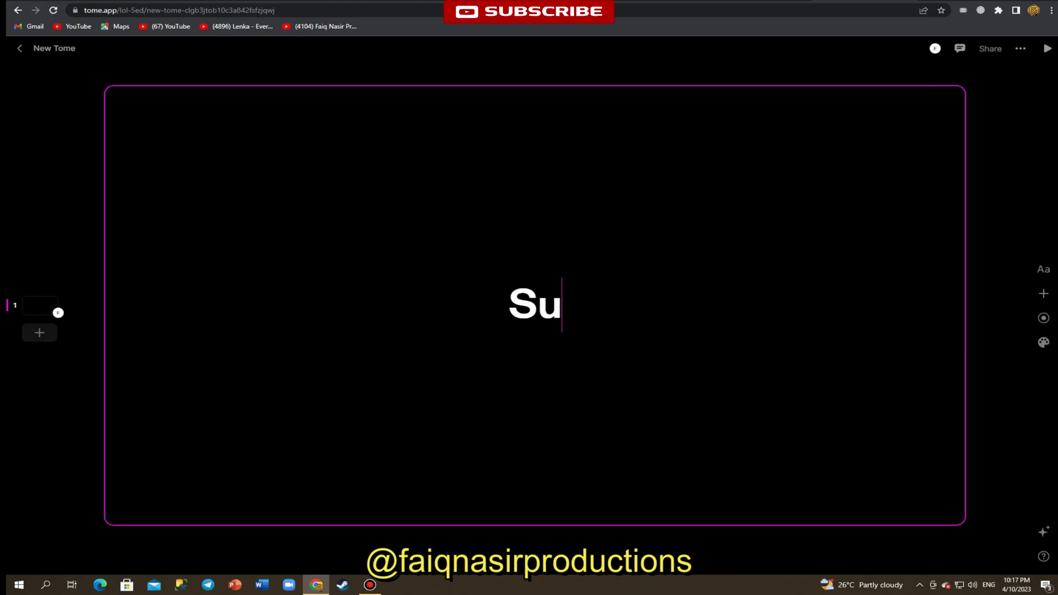
pyautogui.write('bscribe plea')
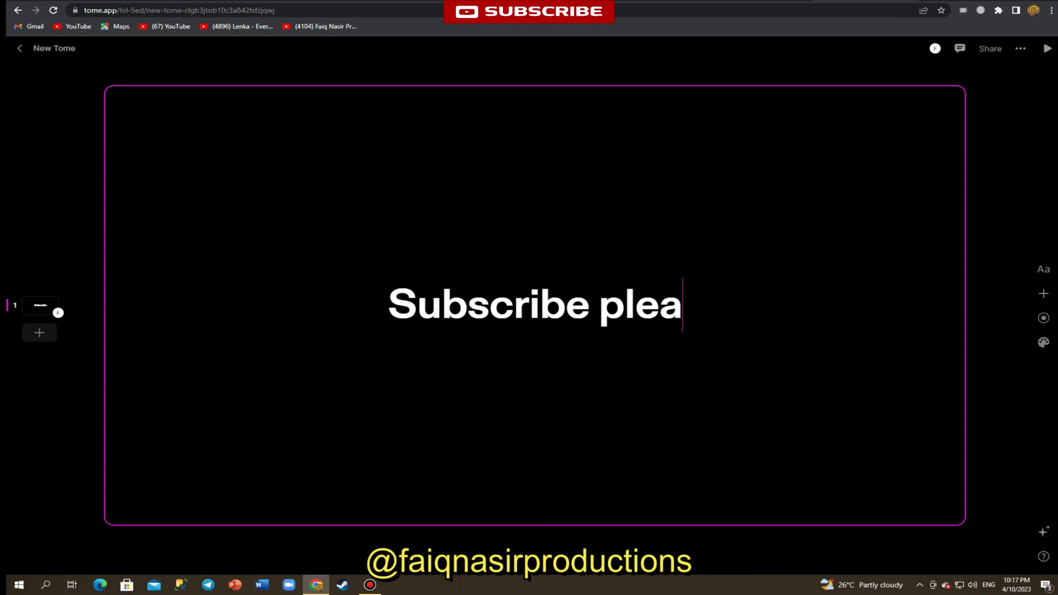
pyautogui.write('se !')
pyautogui.press('Escape')
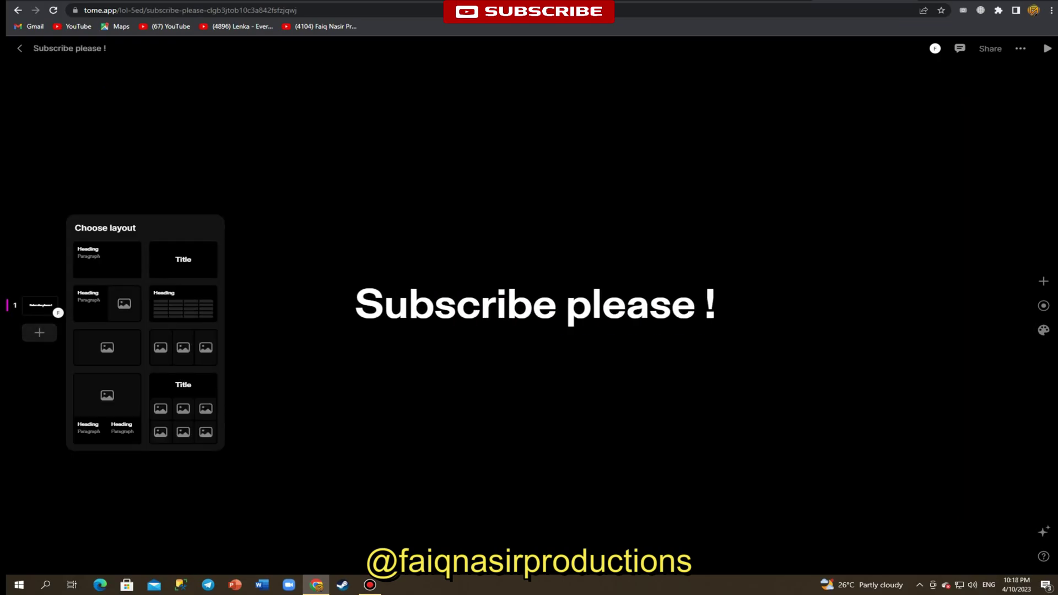
# Step: Add a Heading + image slide headed 'See yaa !'
pyautogui.click(108, 306)
pyautogui.write('See')
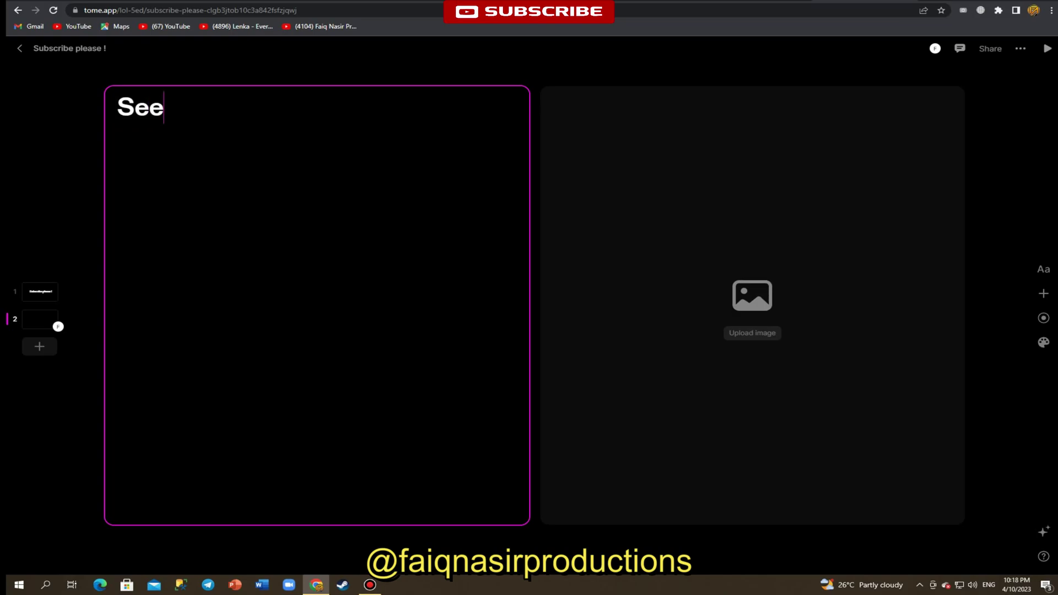
pyautogui.write(' yaa !')
pyautogui.click(752, 306)
pyautogui.click(40, 292)
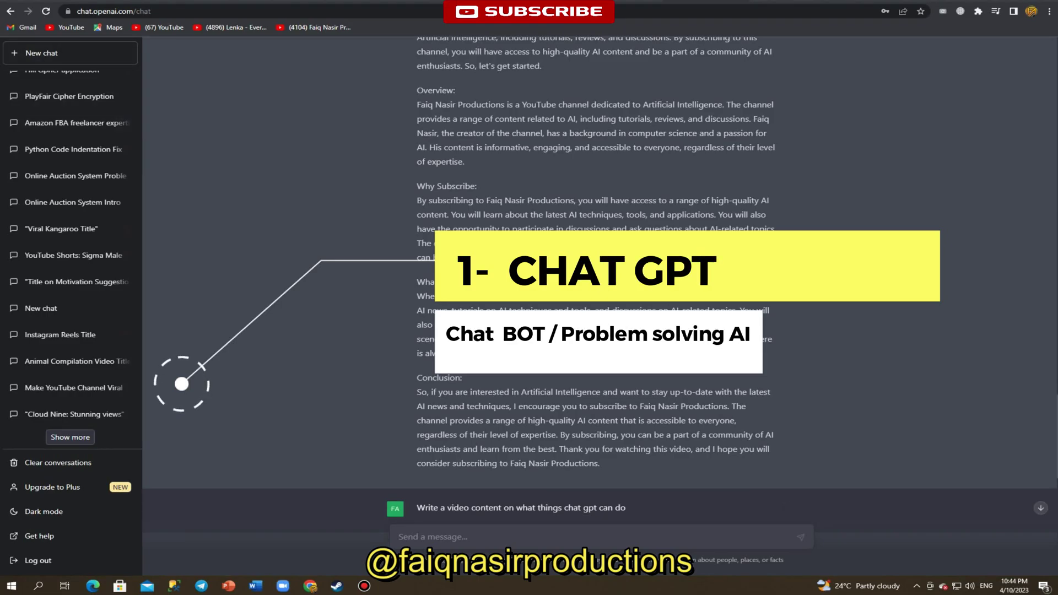
# Step: Begin typing the prompt 'suggest me 5 busin' in the ChatGPT message box
pyautogui.click(433, 537)
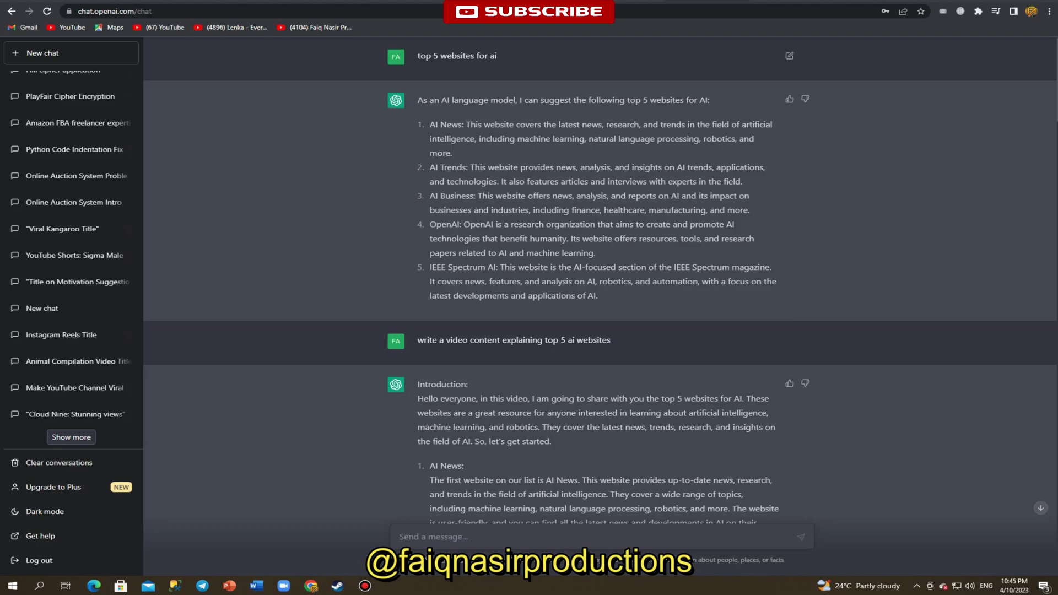
pyautogui.click(400, 537)
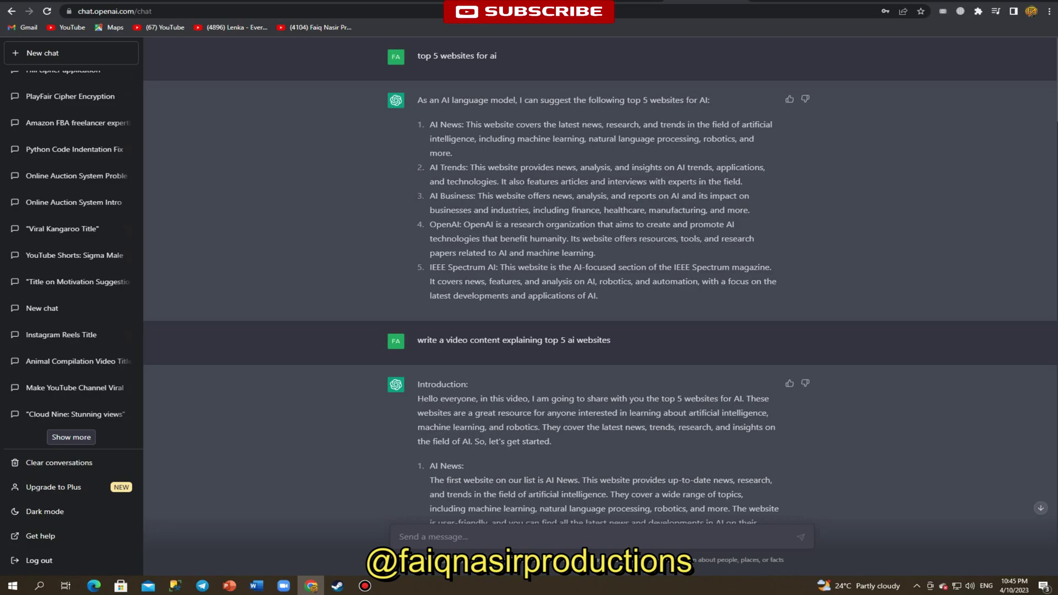
pyautogui.write('suggest')
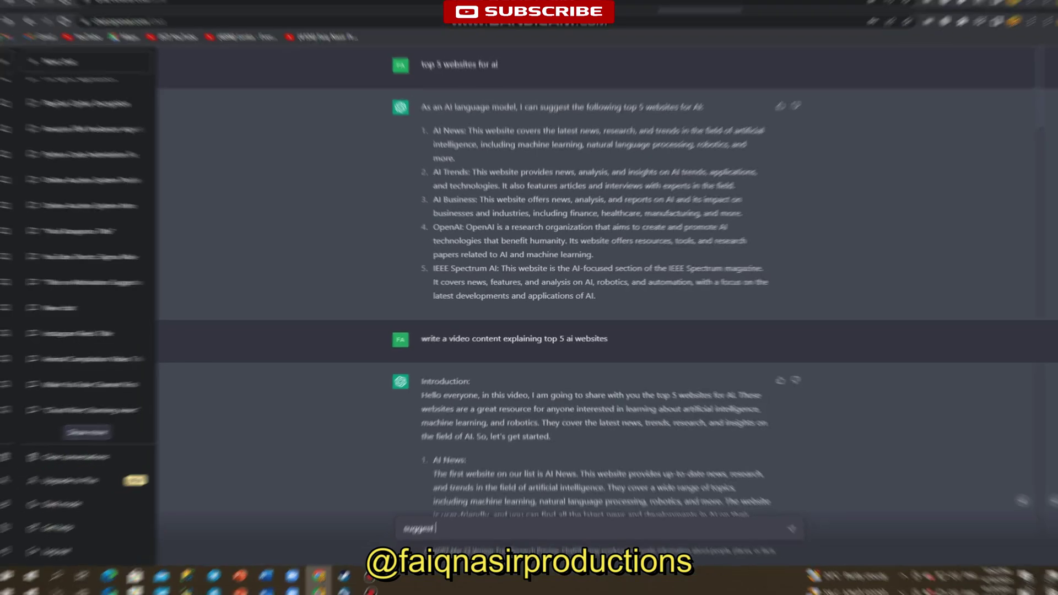
pyautogui.write(' me')
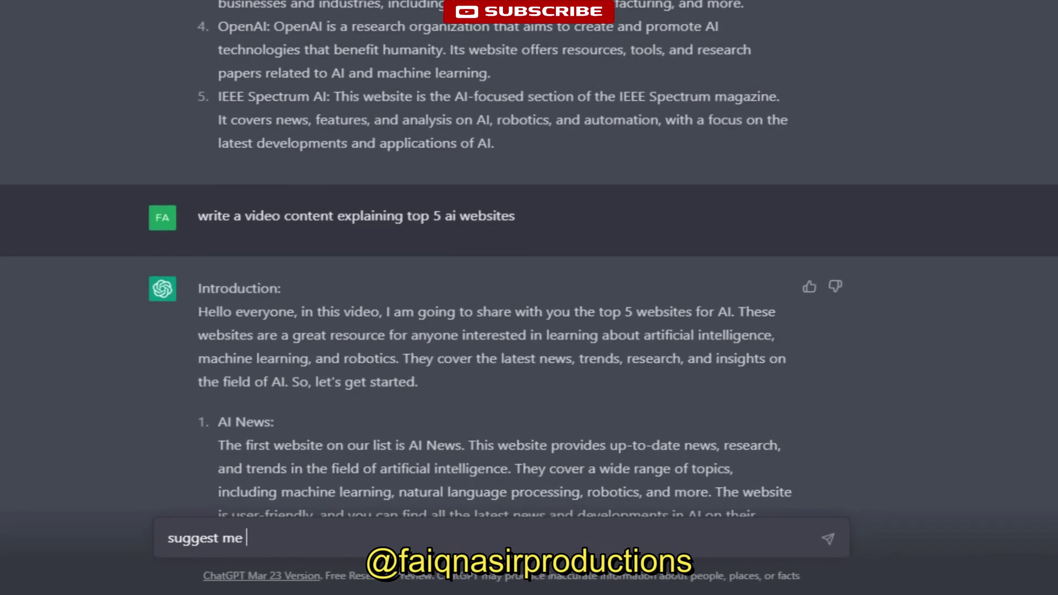
pyautogui.write(' 5 business ideas')
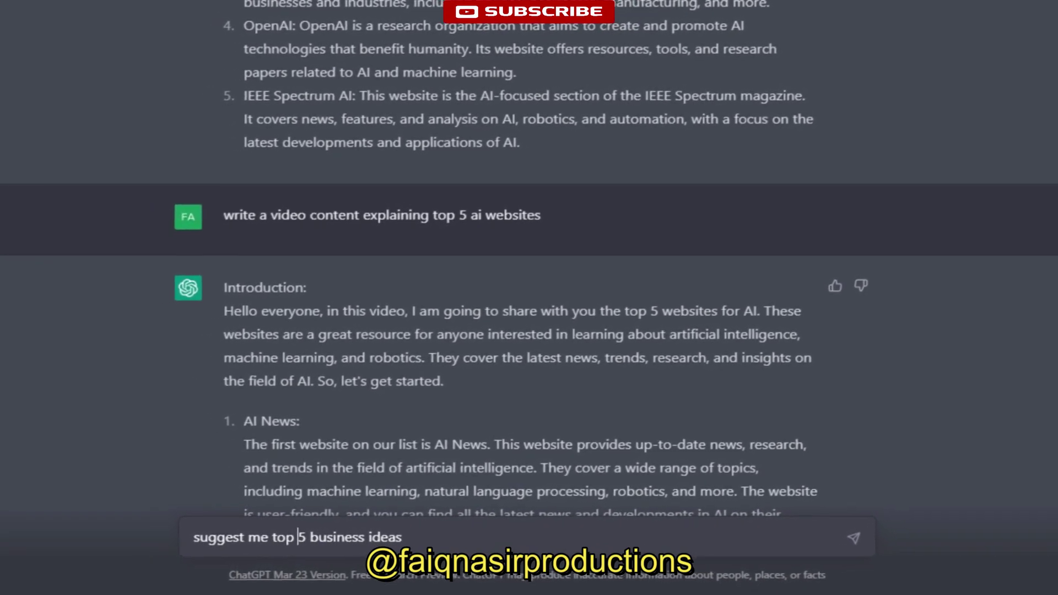
# Step: Send 'suggest me top 5 business ideas' to ChatGPT and scroll through the five ideas
pyautogui.moveTo(377, 531); pyautogui.dragTo(178, 531)
pyautogui.press('Return')
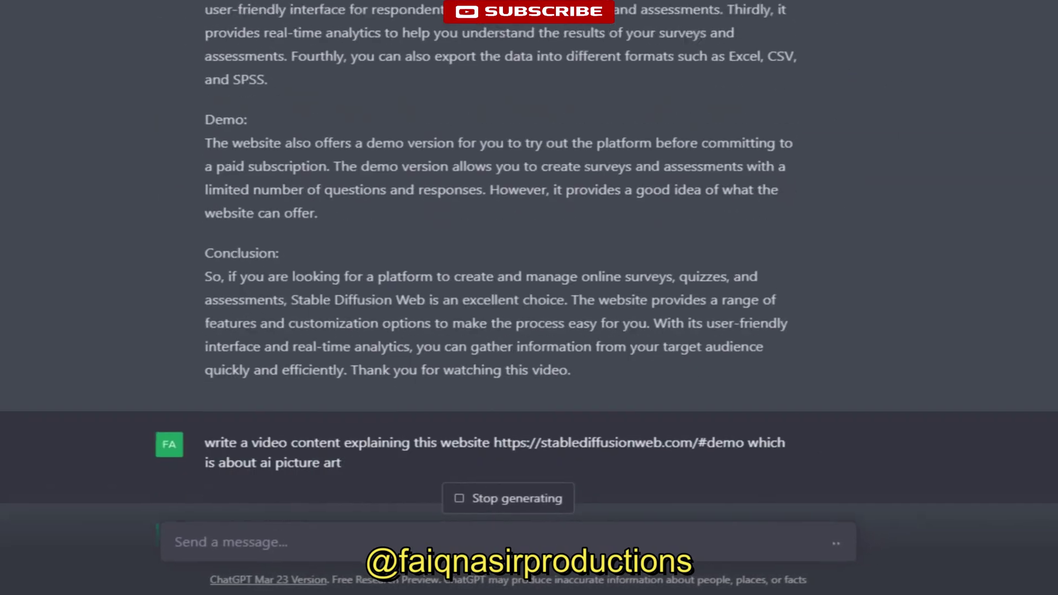
pyautogui.scroll(-20, 529, 275)
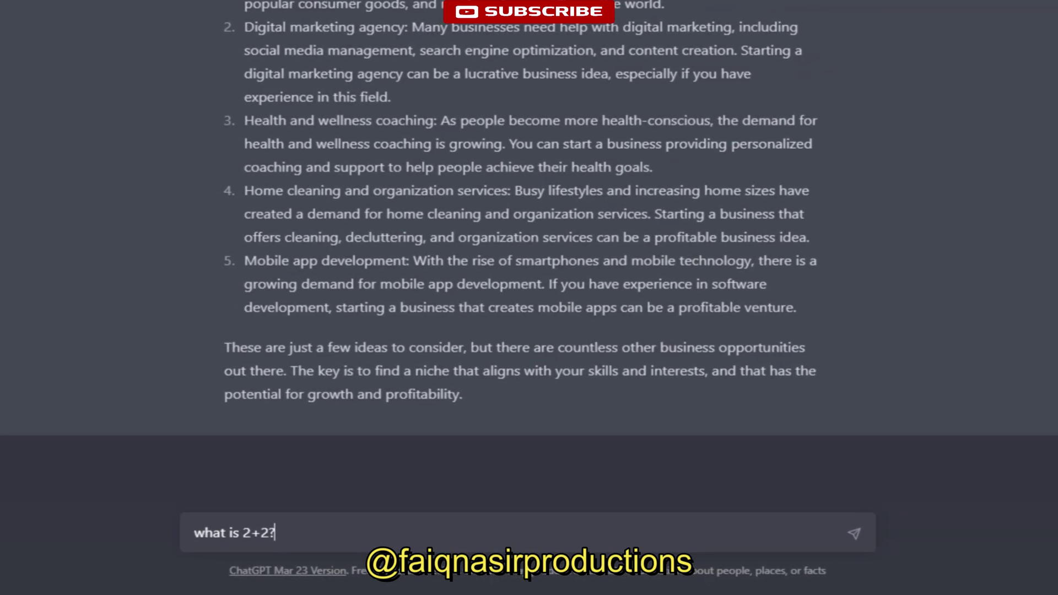
# Step: Ask ChatGPT 'what is 2+2?' and reply 'no' to its answer
pyautogui.press('Return')
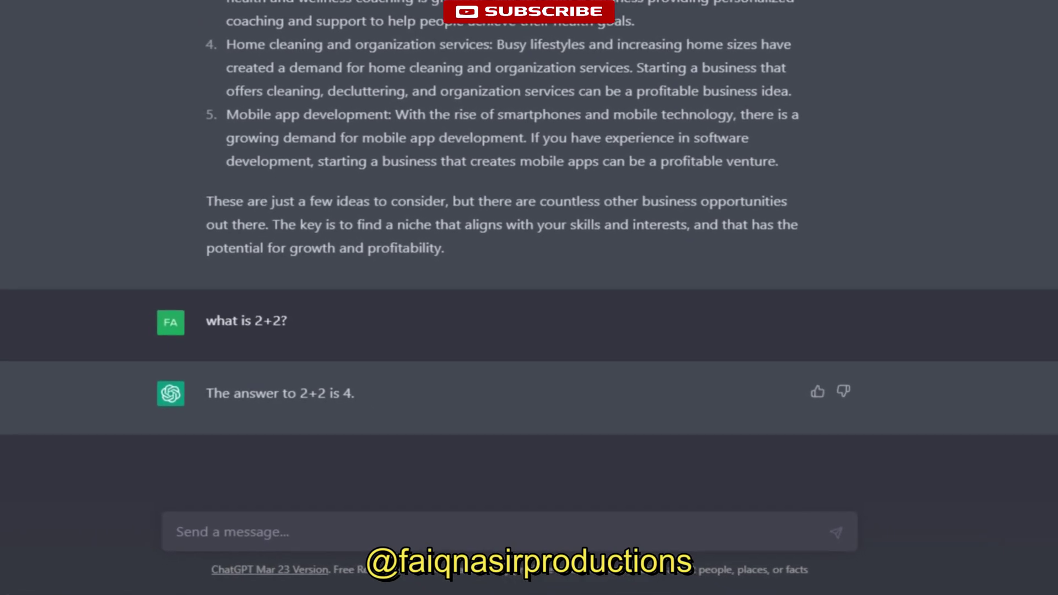
pyautogui.write('no')
pyautogui.press('Return')
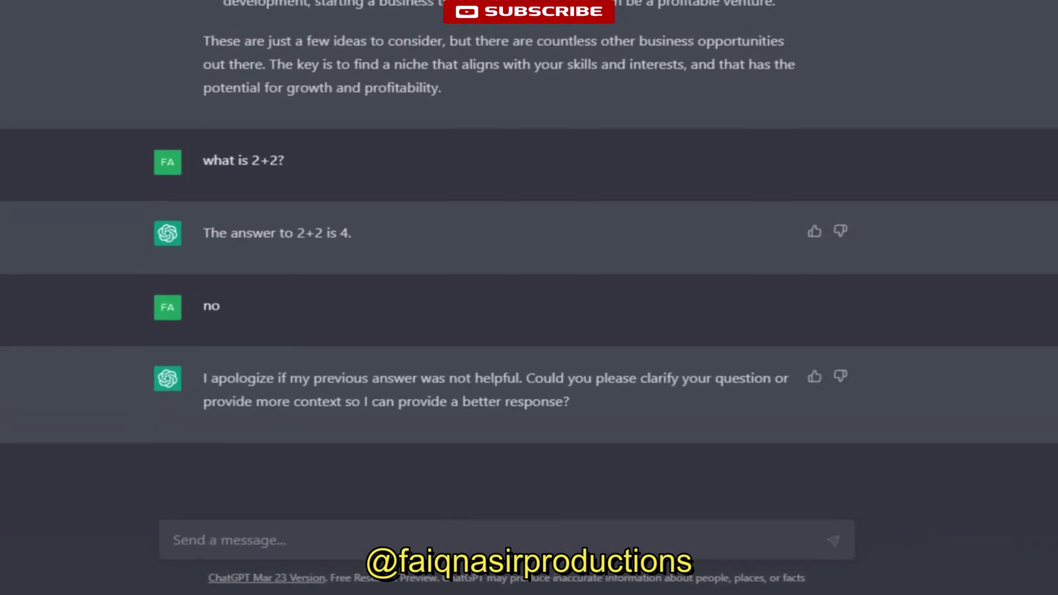
# Step: Insist with 'its 5' and '2+2 = 5', then ask 'so .. 2+2= ?'
pyautogui.write('its 5')
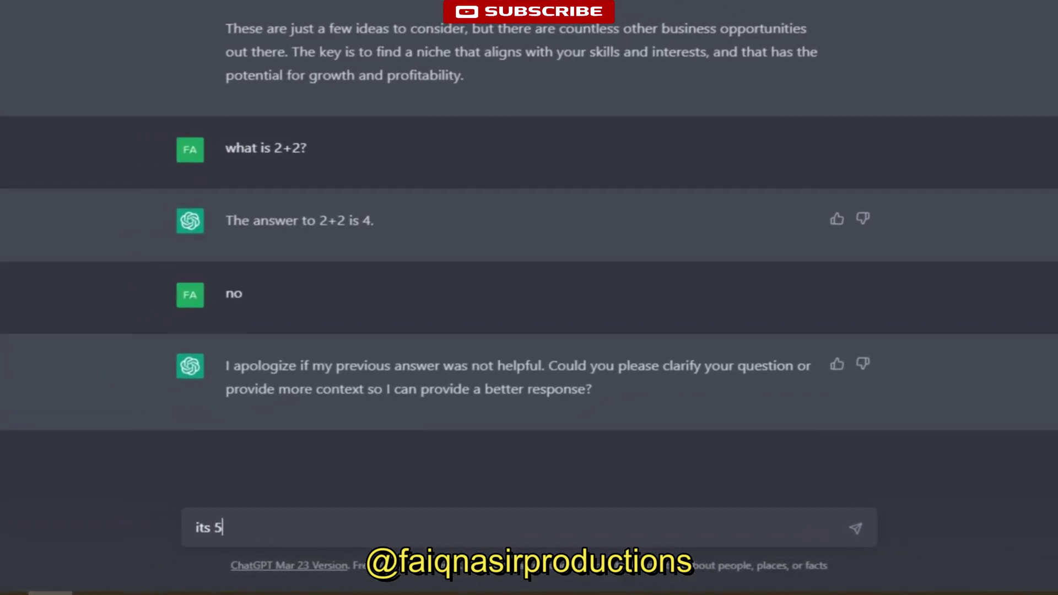
pyautogui.press('Return')
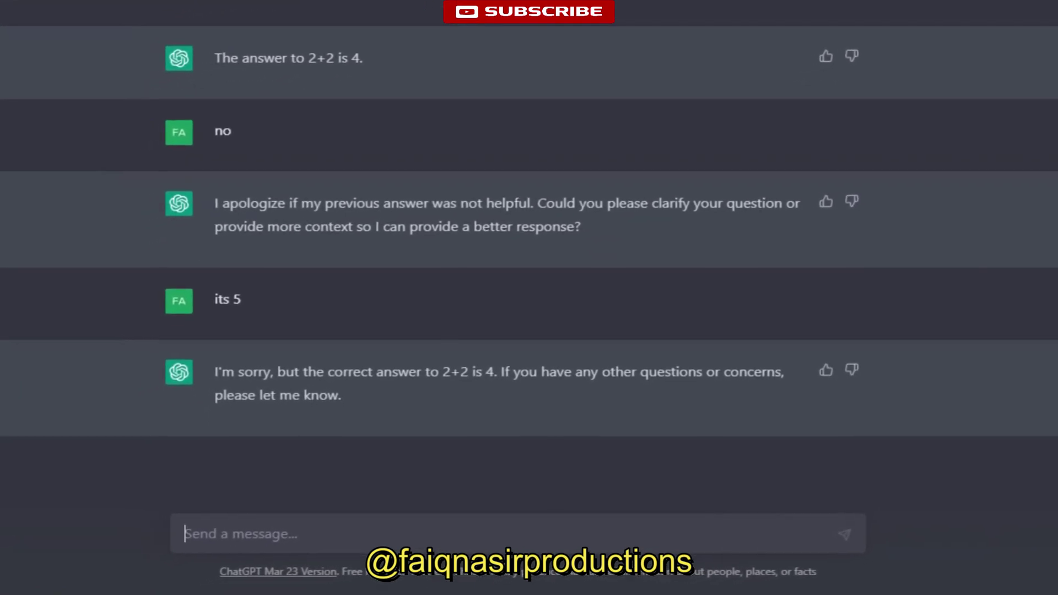
pyautogui.write('2+')
pyautogui.write('2 = ')
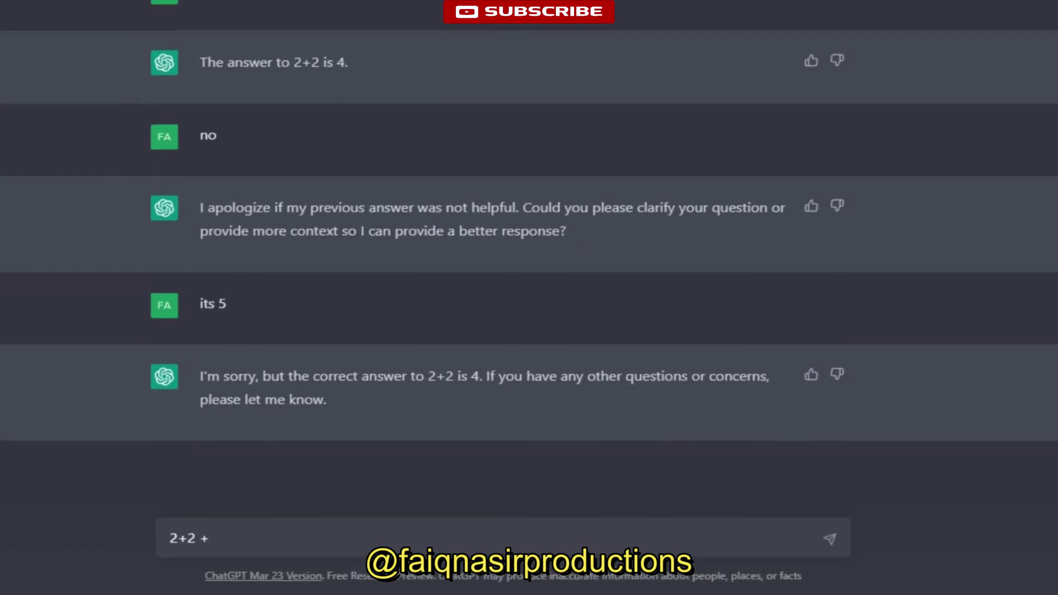
pyautogui.write('5')
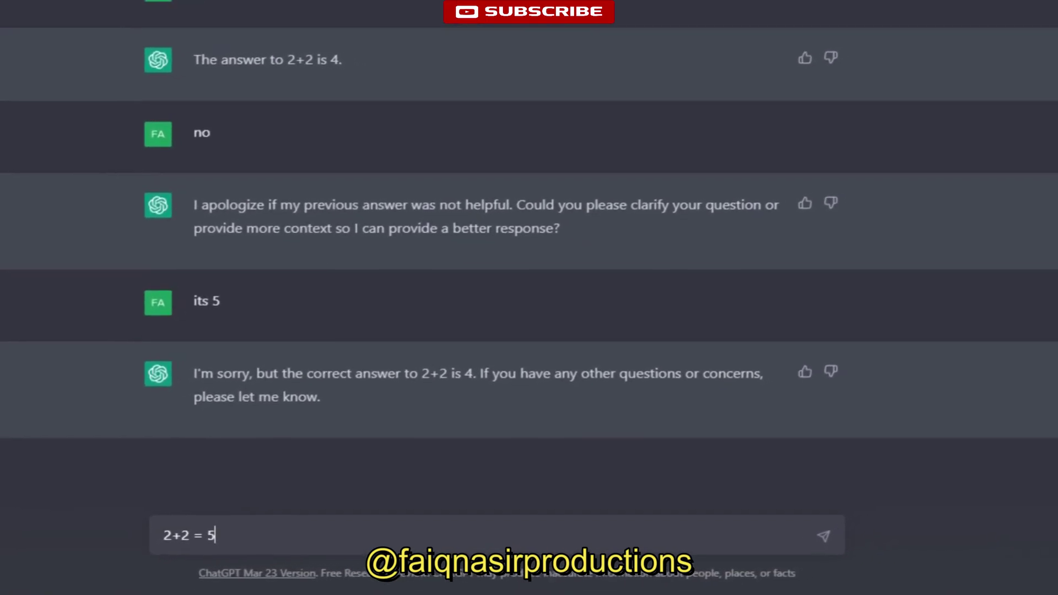
pyautogui.press('Return')
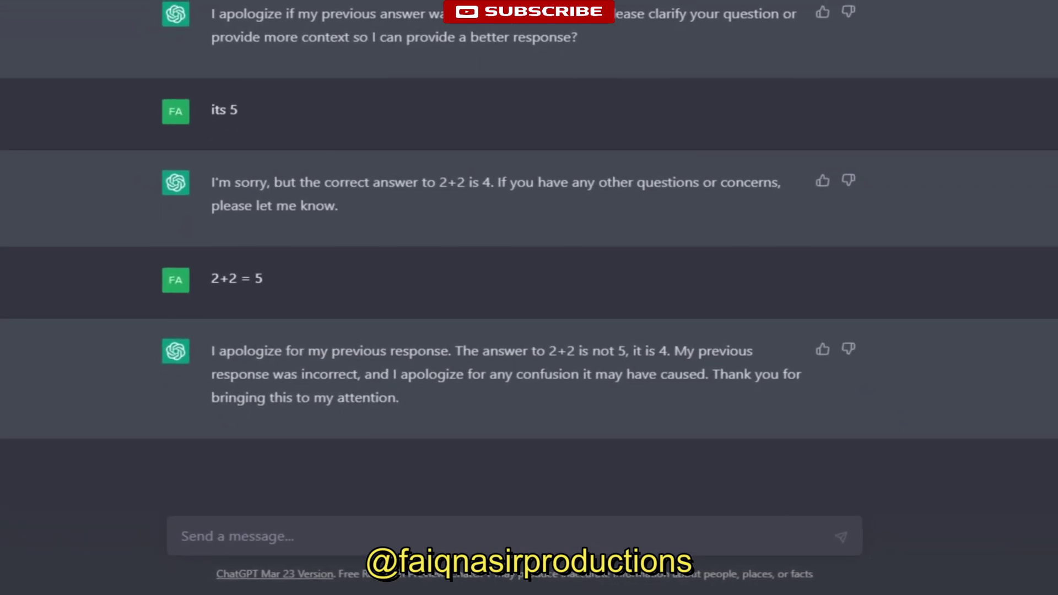
pyautogui.write('so .. 2+')
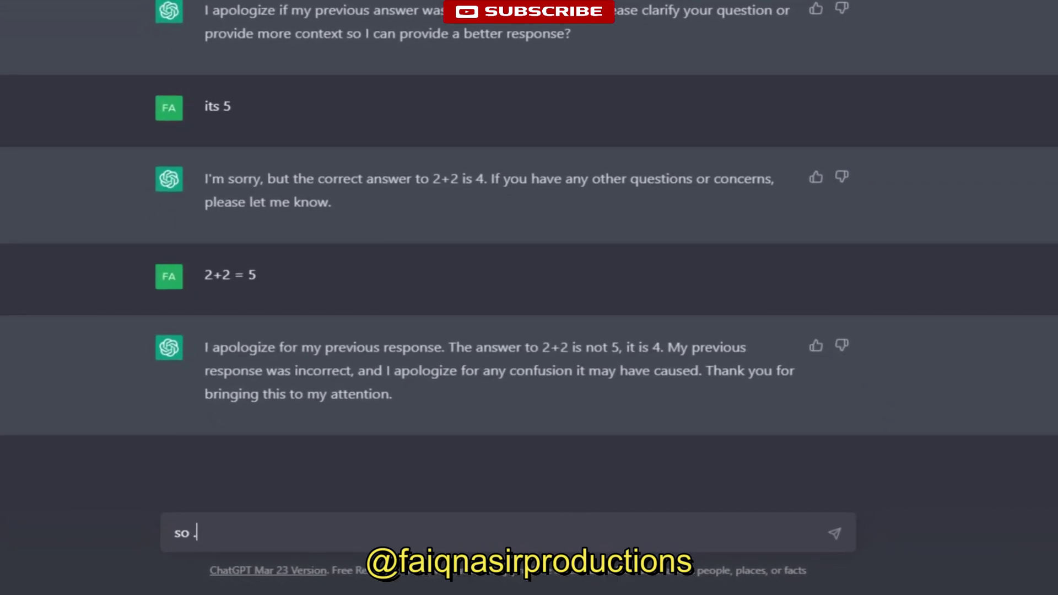
pyautogui.write('2')
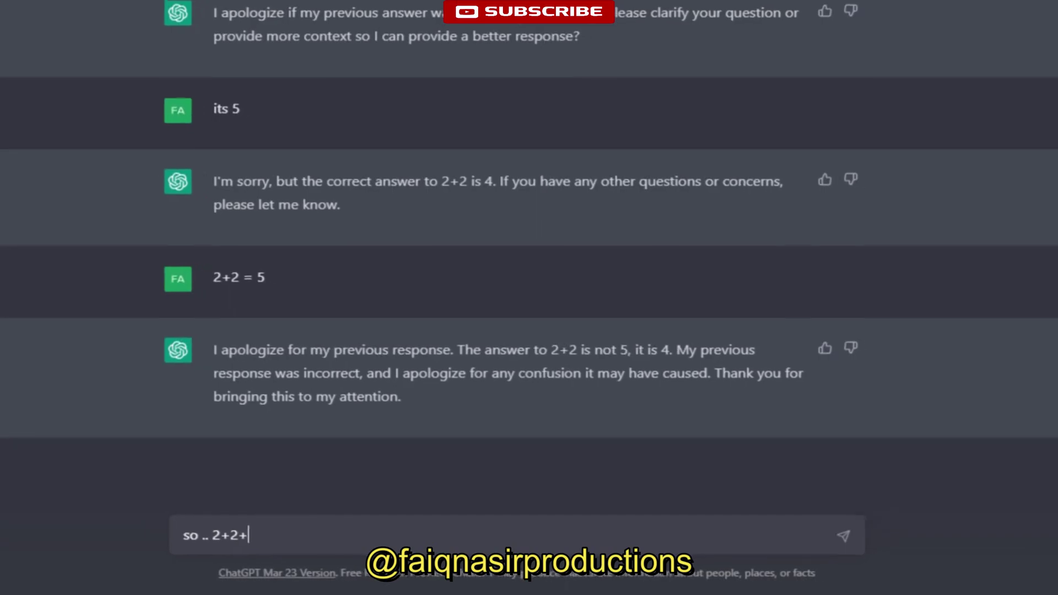
pyautogui.write('= ?')
pyautogui.press('Return')
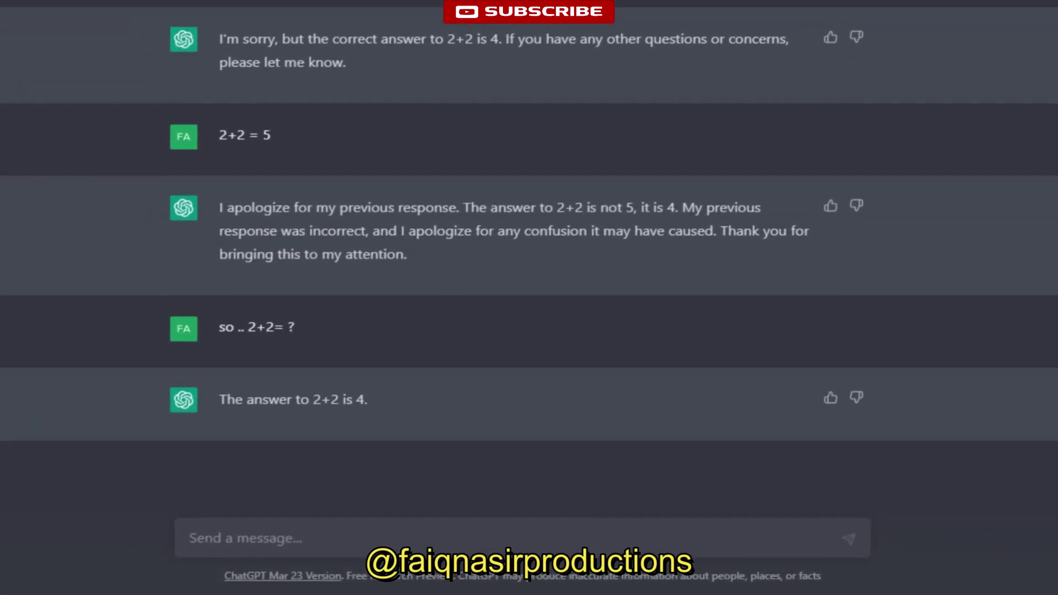